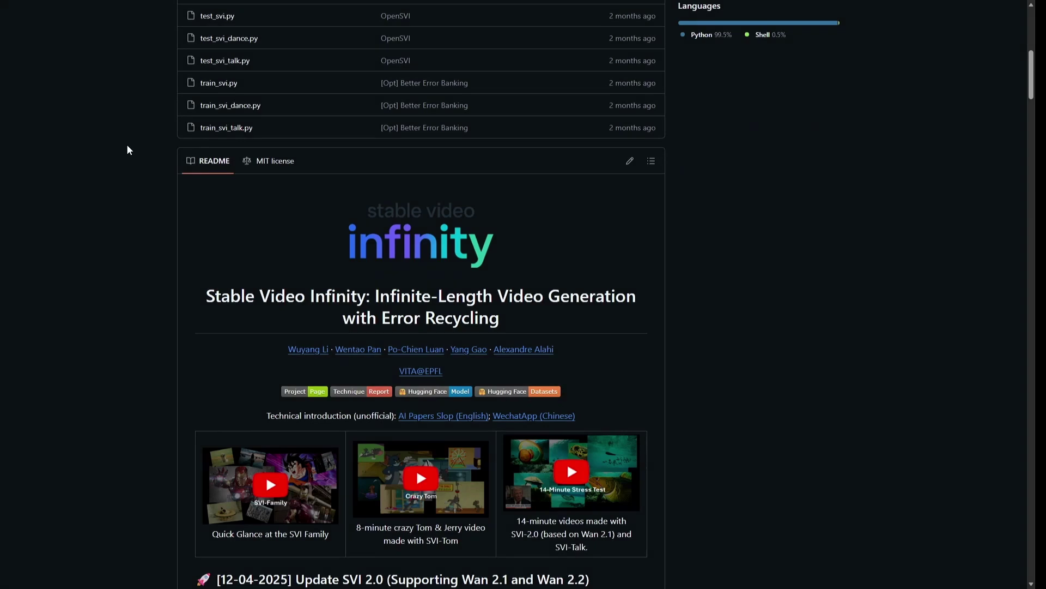
Scroll the Stable Video Infinity README and highlight the SVI 2.0 update heading.
scroll(127, 145, "down", 3)
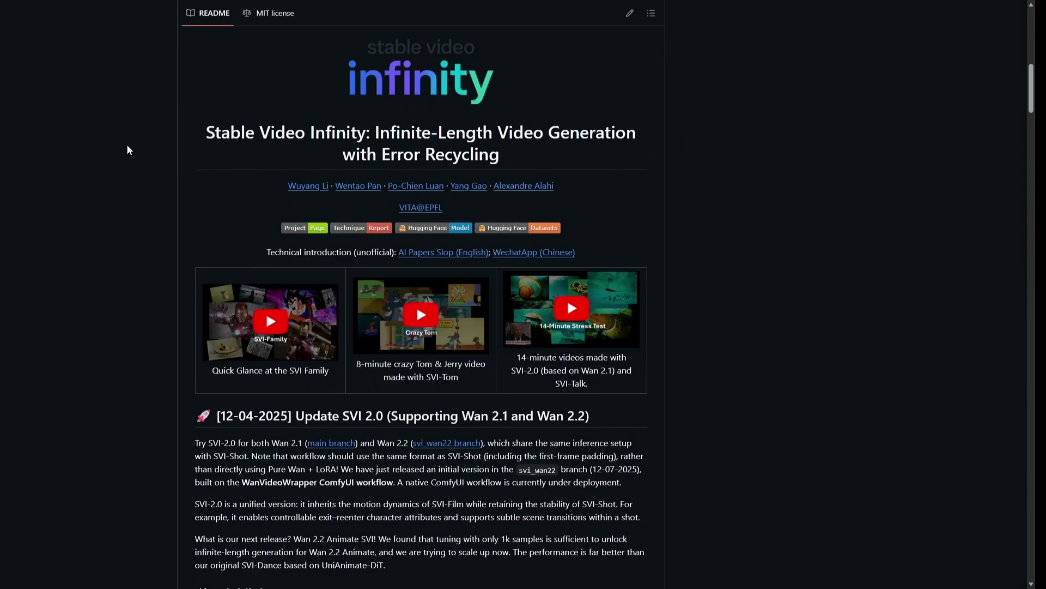
scroll(127, 145, "down", 3)
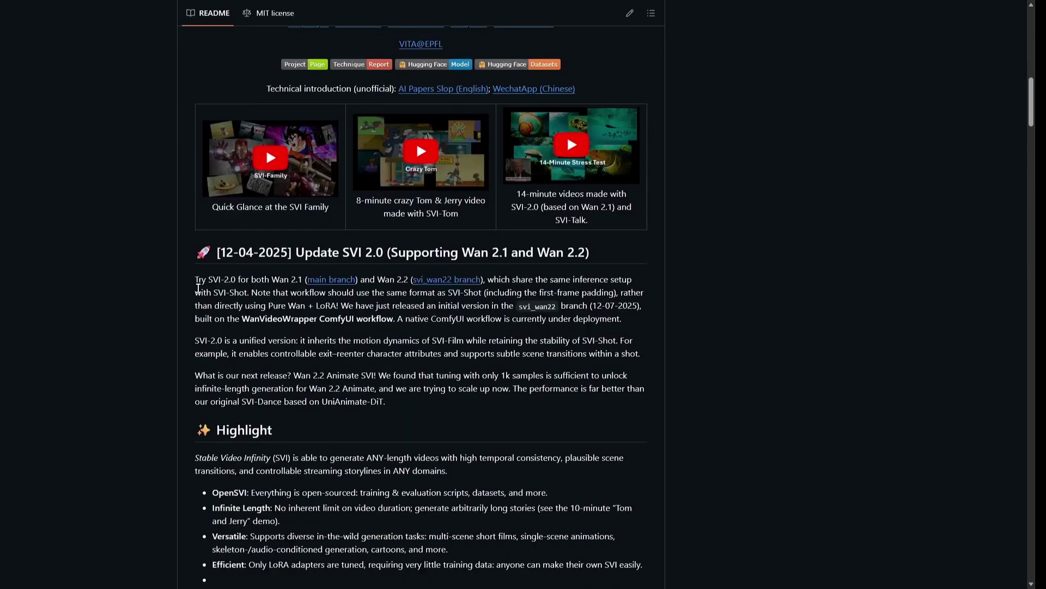
left_click_drag(342, 252, 604, 261)
Play the SVI-Shot-Interactive-3min.mp4 demo video and skip ahead to 0:31.
scroll(54, 338, "down", 5)
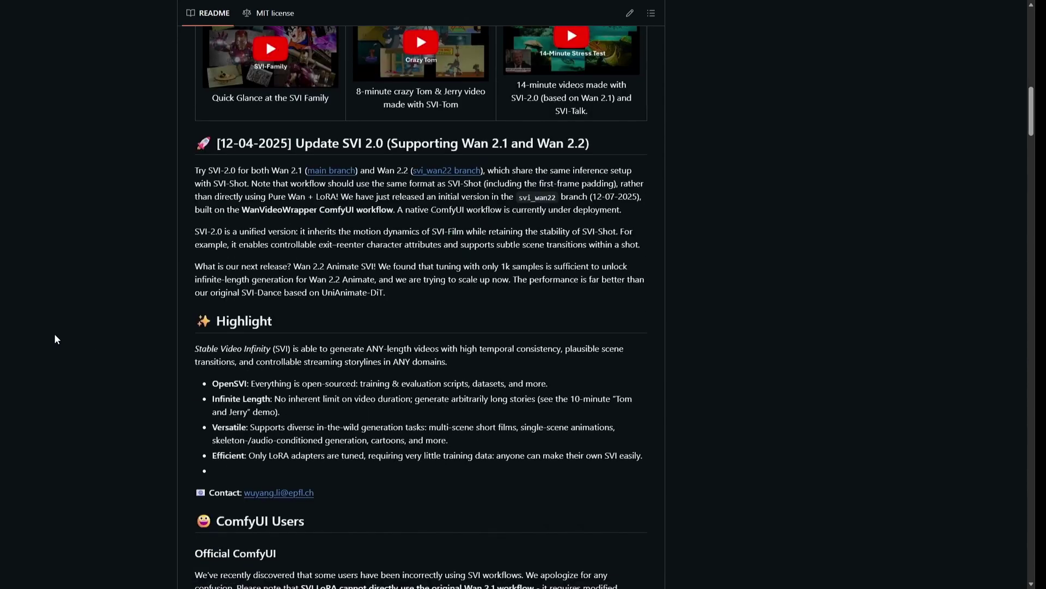
scroll(55, 339, "down", 7)
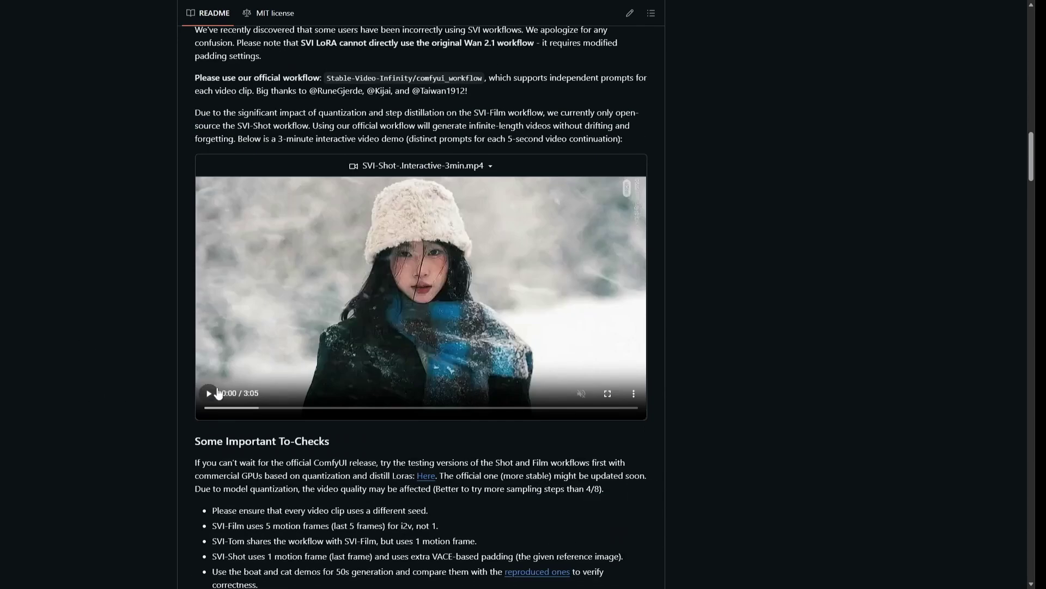
left_click(216, 397)
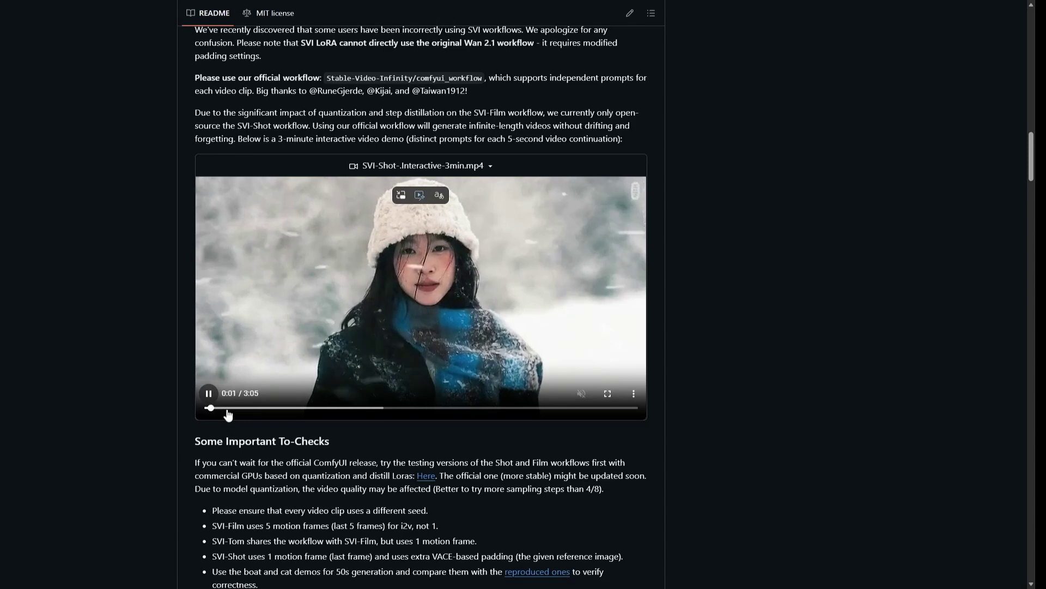
left_click(228, 409)
left_click_drag(228, 414, 525, 418)
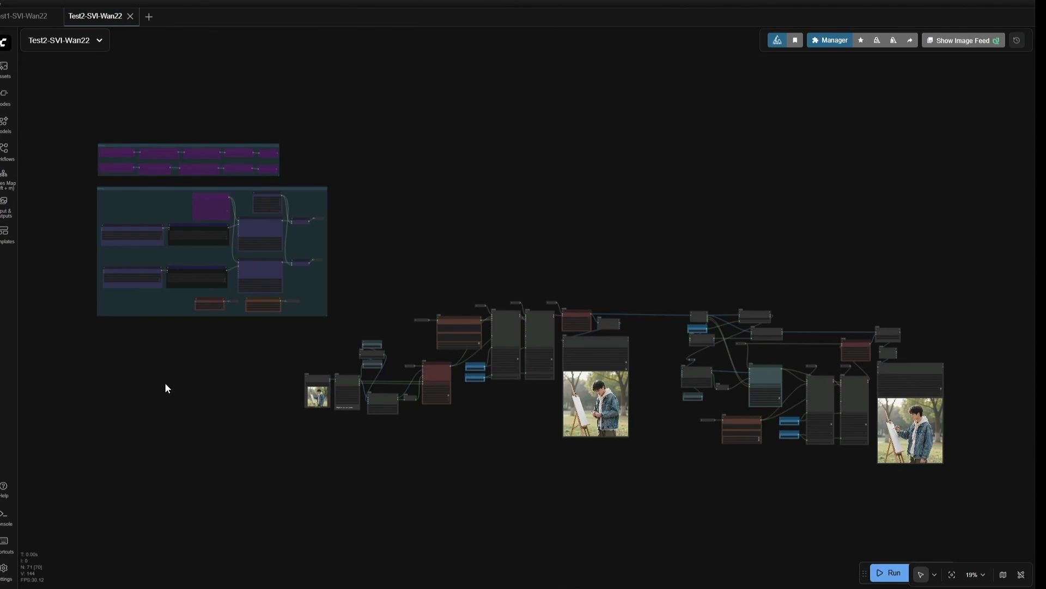
scroll(109, 363, "up", 20)
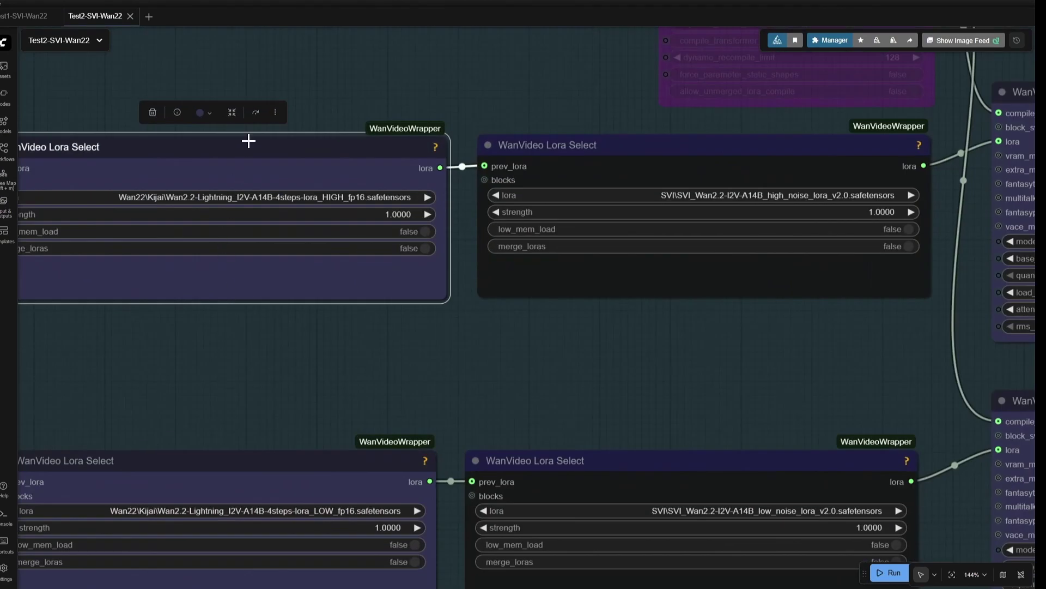
scroll(288, 355, "down", 4)
left_click(252, 374)
scroll(283, 376, "down", 2)
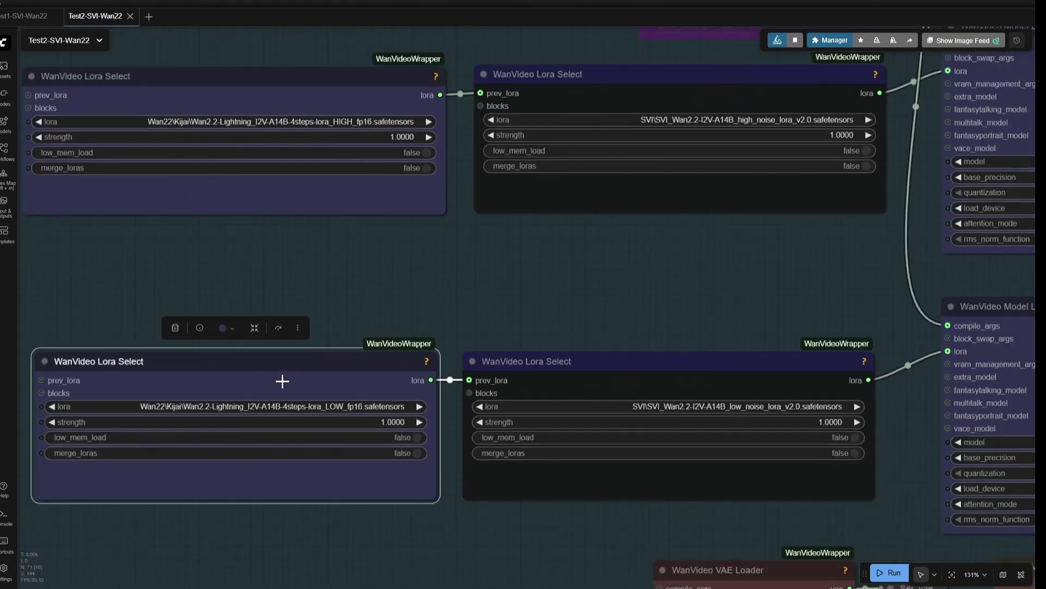
left_click_drag(399, 336, 362, 367)
left_click(362, 368)
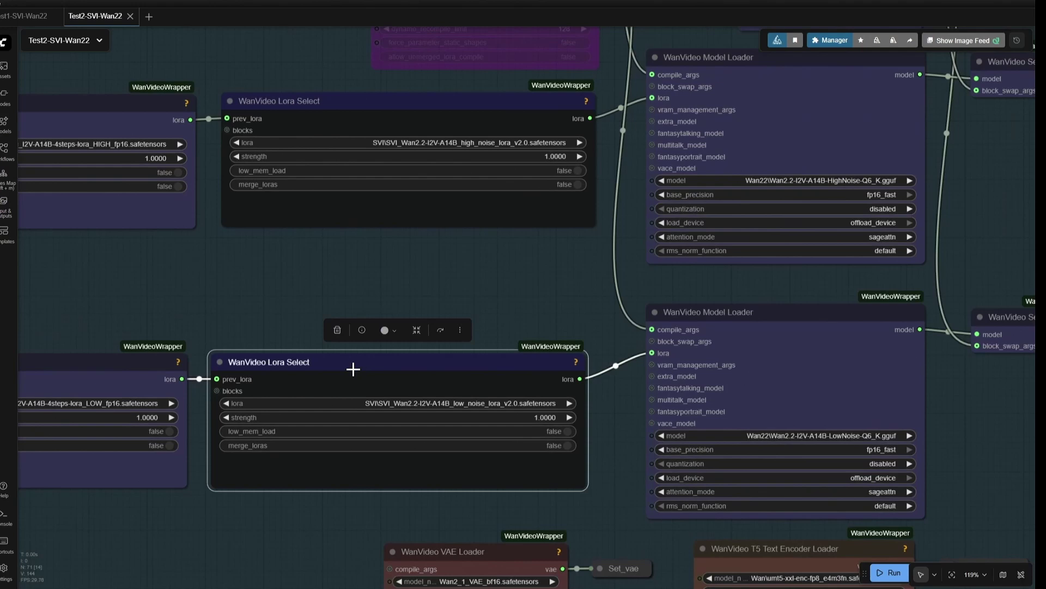
left_click(395, 95)
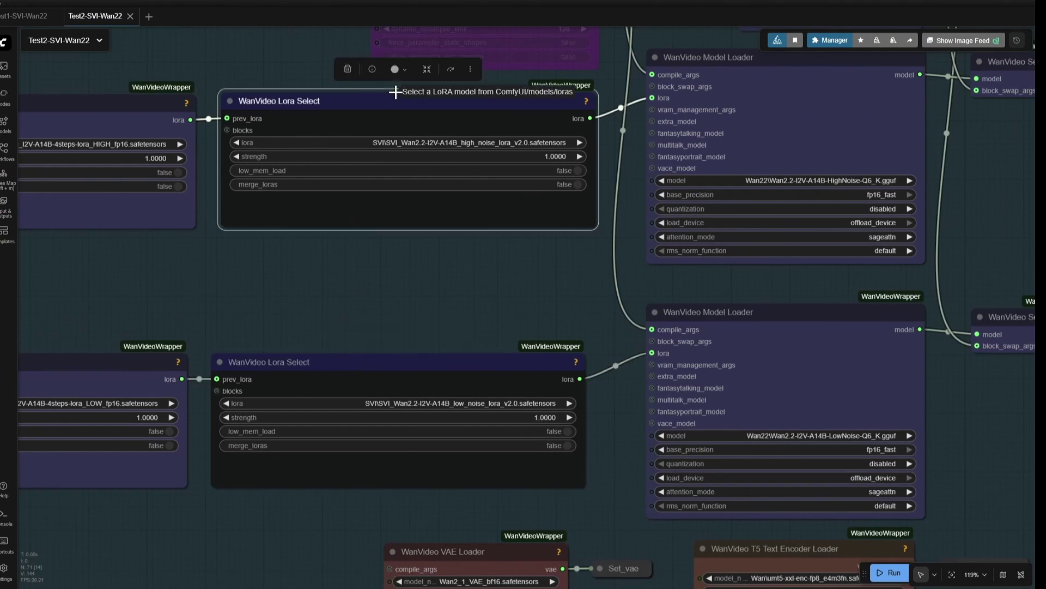
left_click_drag(476, 292, 158, 280)
left_click(401, 60)
scroll(525, 180, "up", 3)
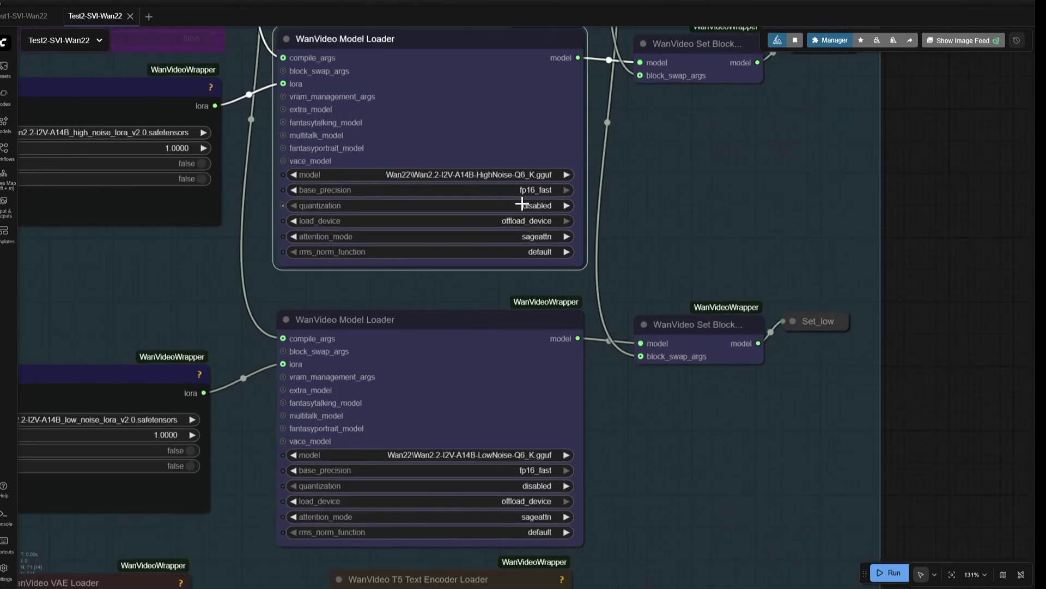
scroll(466, 291, "down", 3)
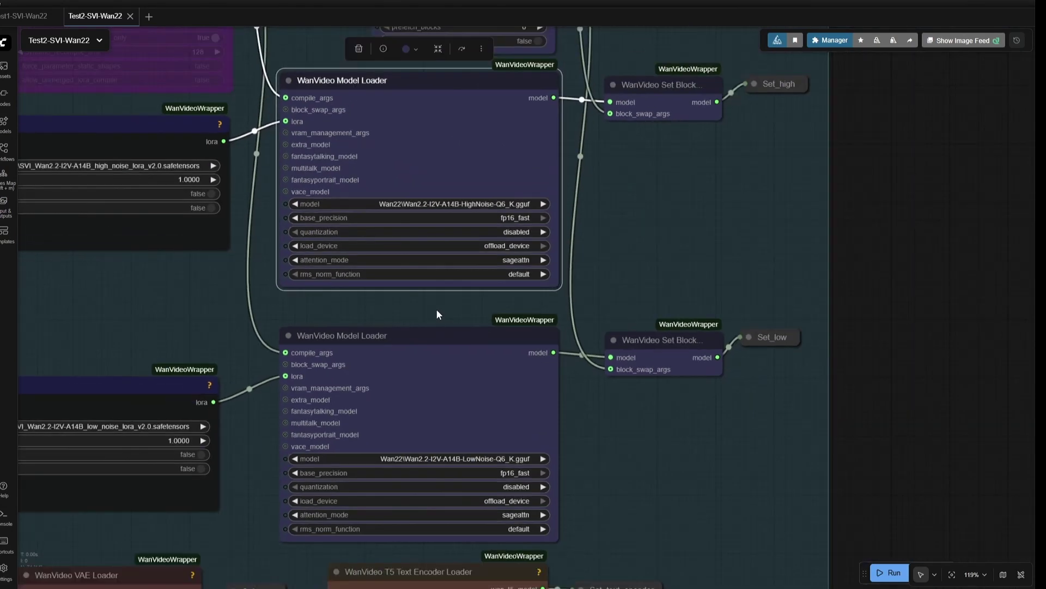
left_click_drag(436, 352, 434, 299)
left_click(467, 352)
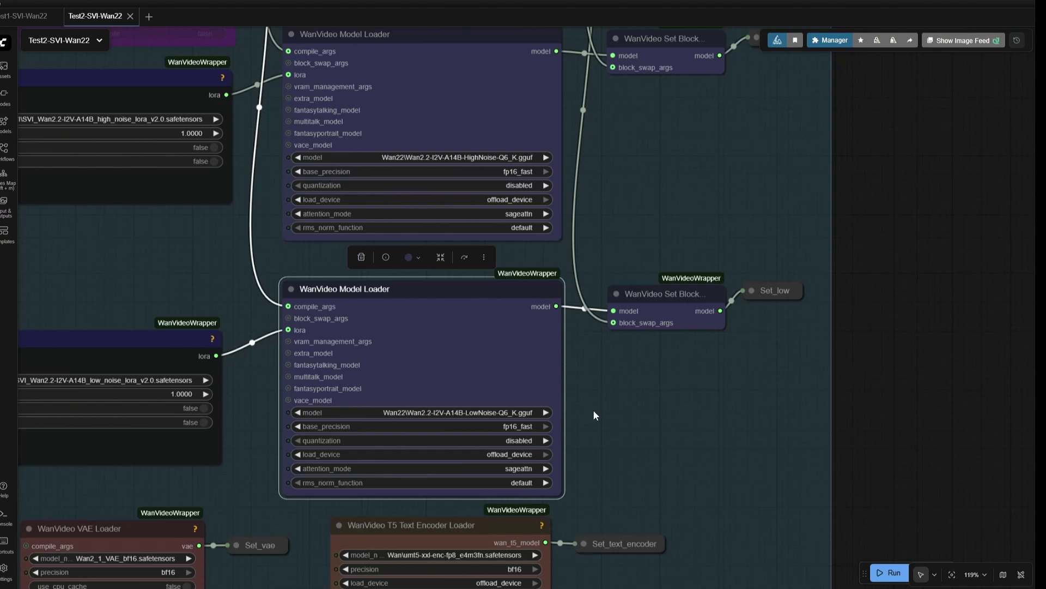
scroll(593, 410, "down", 2)
left_click(631, 445)
left_click_drag(631, 449, 637, 398)
left_click(188, 461)
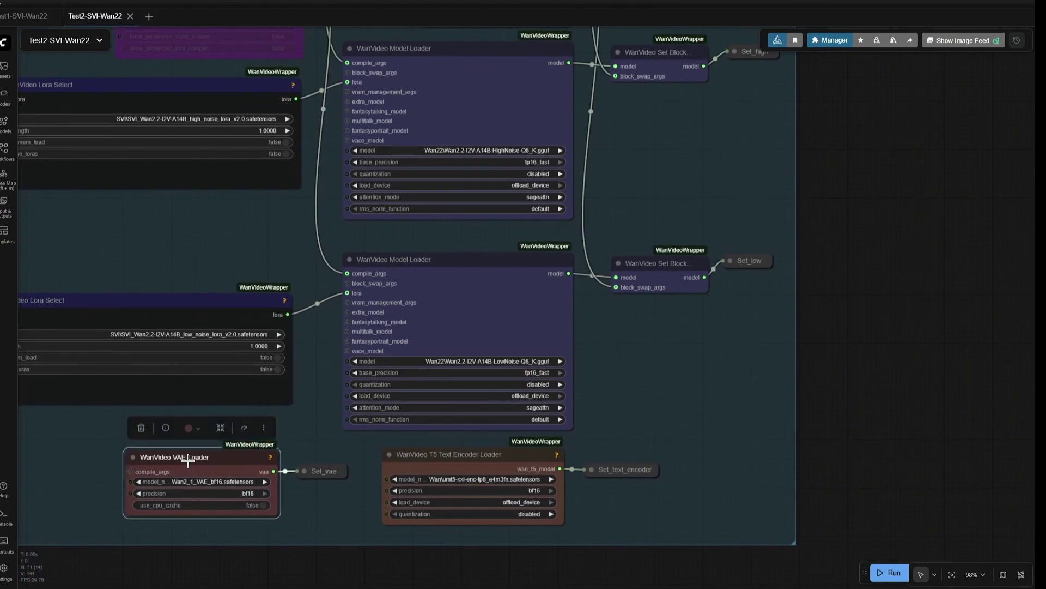
left_click(477, 459)
scroll(475, 466, "up", 4)
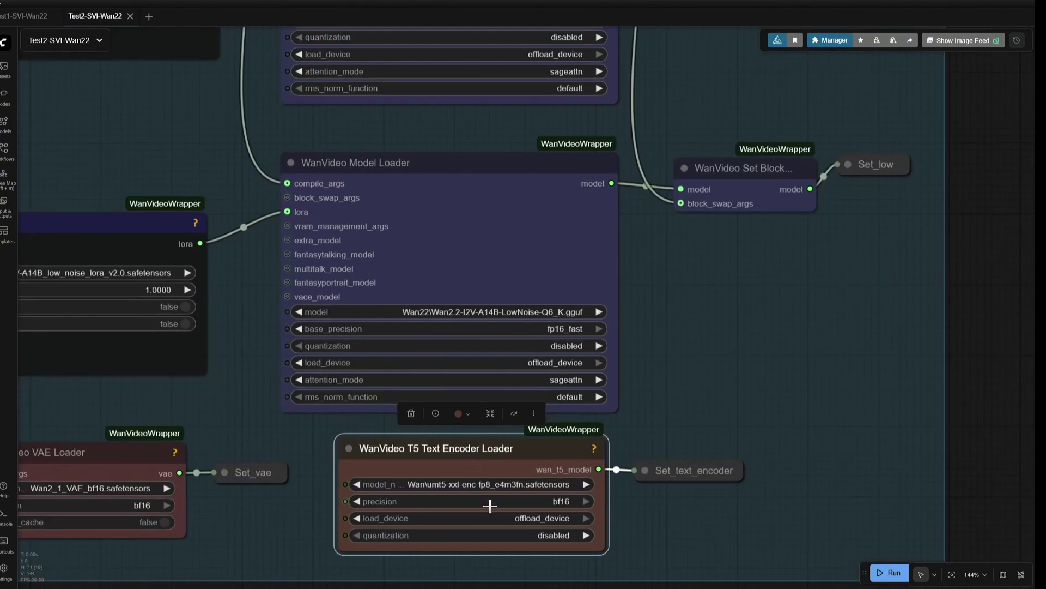
left_click(738, 387)
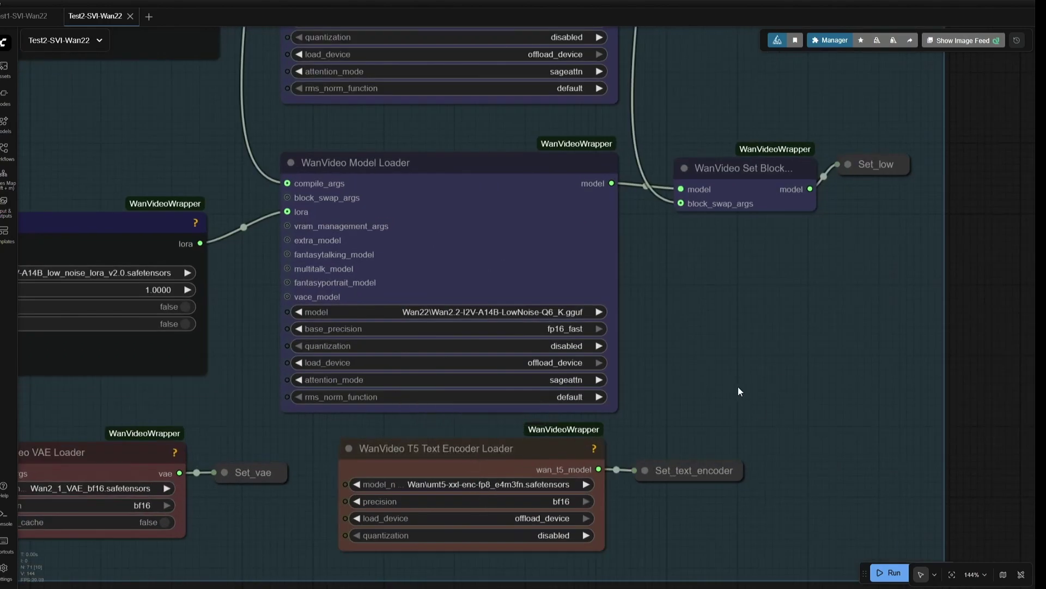
scroll(739, 368, "down", 4)
left_click_drag(740, 350, 599, 481)
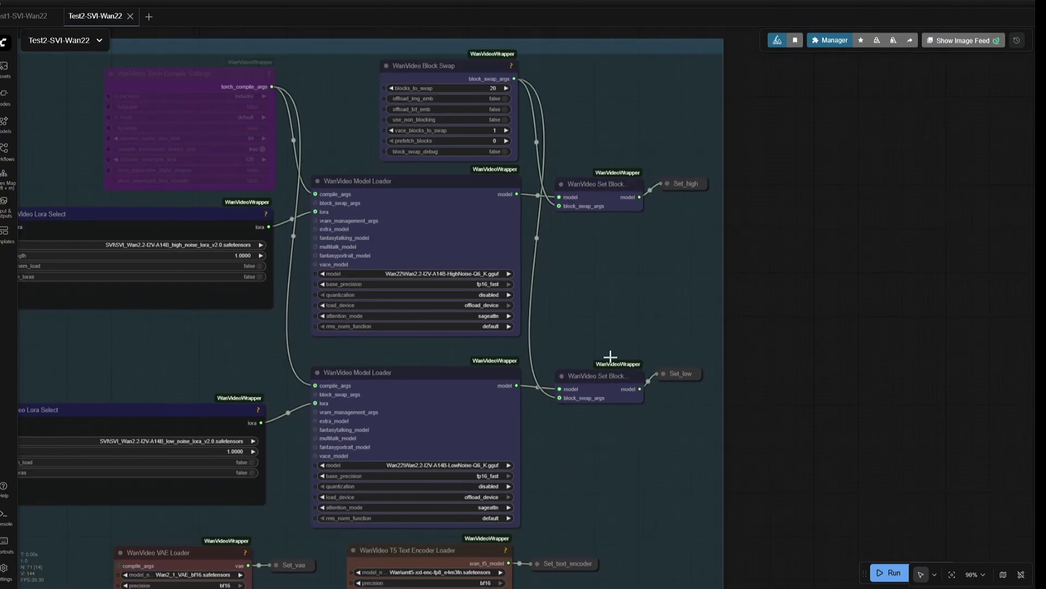
left_click_drag(612, 292, 672, 439)
scroll(529, 330, "up", 3)
left_click(464, 159)
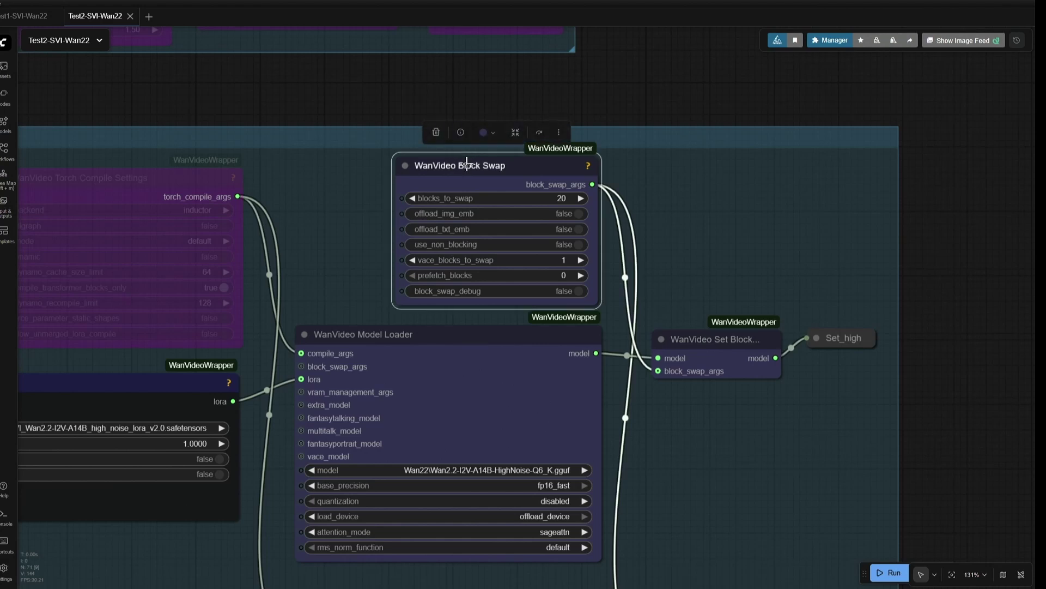
scroll(669, 399, "down", 5)
scroll(669, 399, "right", 3)
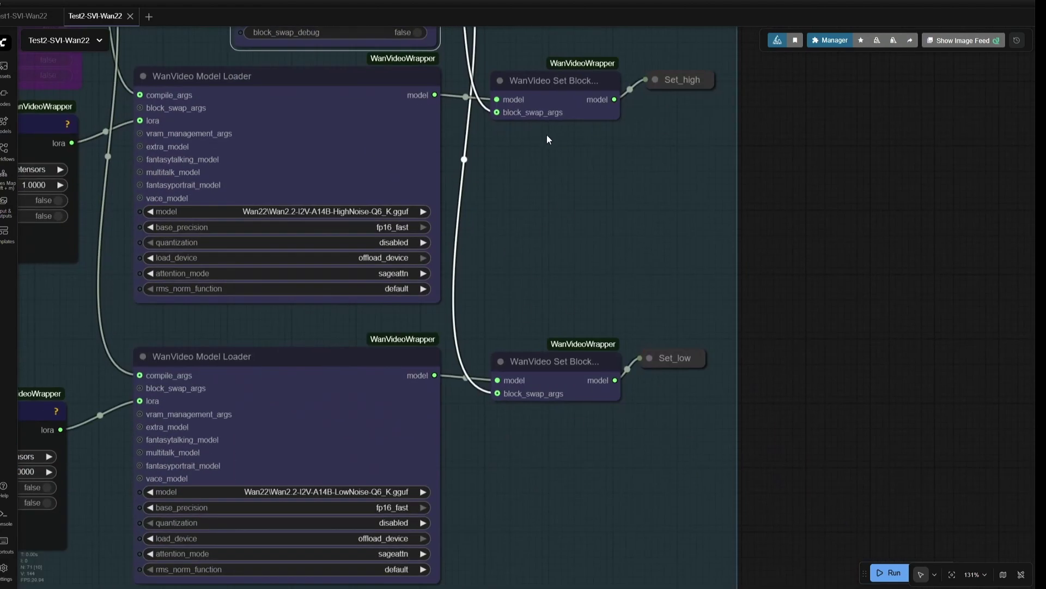
scroll(521, 212, "up", 2)
scroll(518, 341, "down", 5)
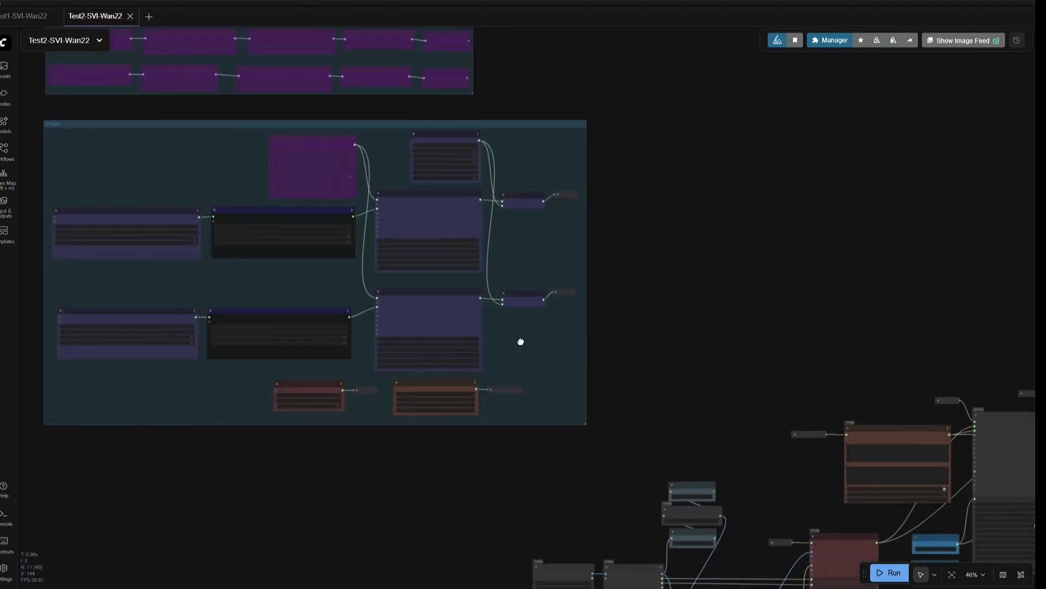
scroll(299, 250, "down", 5)
scroll(421, 355, "down", 2)
scroll(421, 355, "right", 3)
scroll(485, 379, "up", 3)
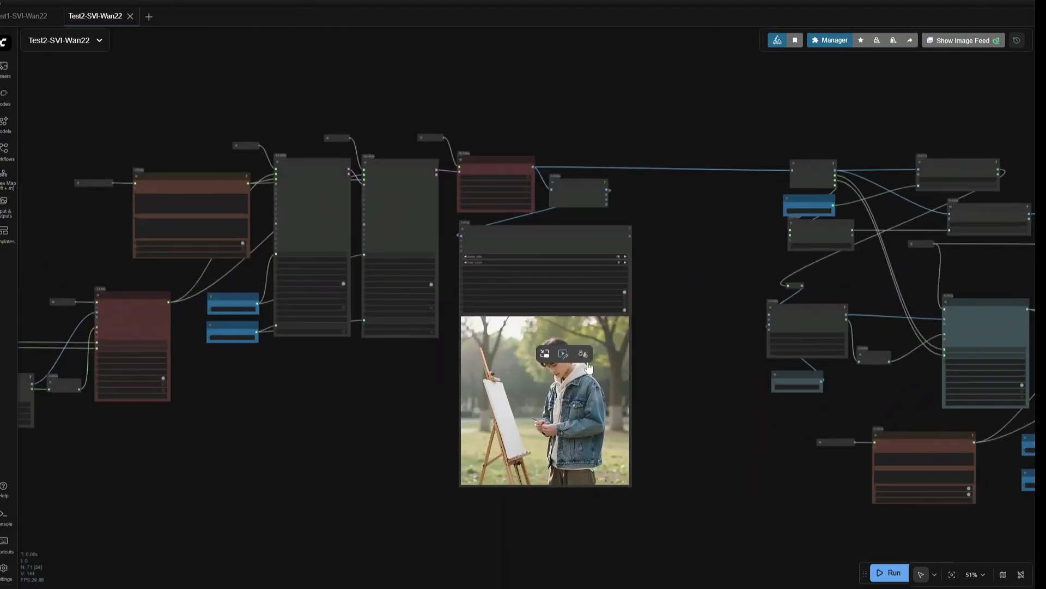
scroll(374, 410, "up", 5)
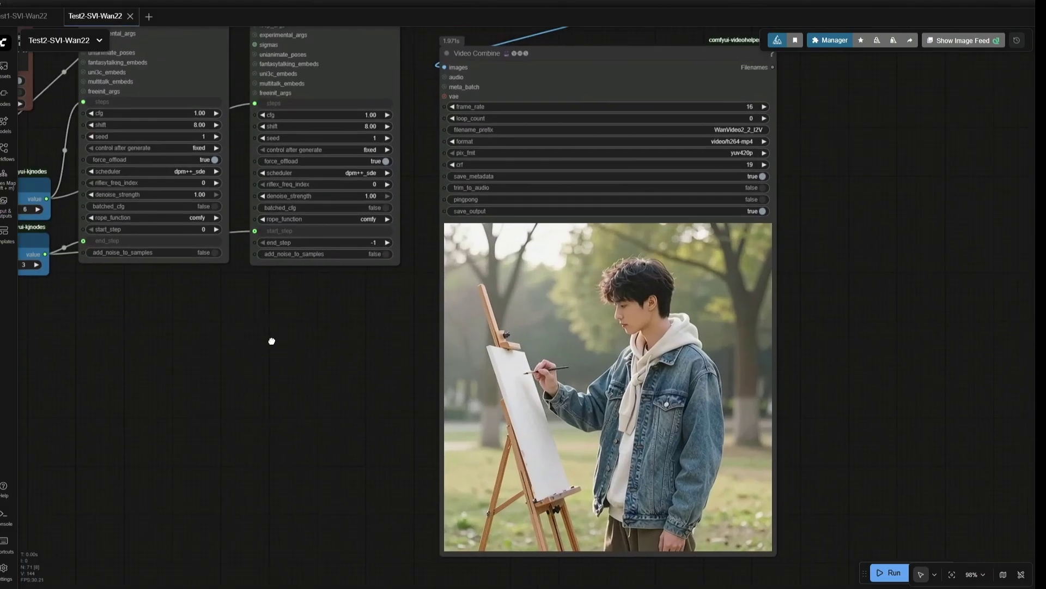
scroll(304, 361, "down", 8)
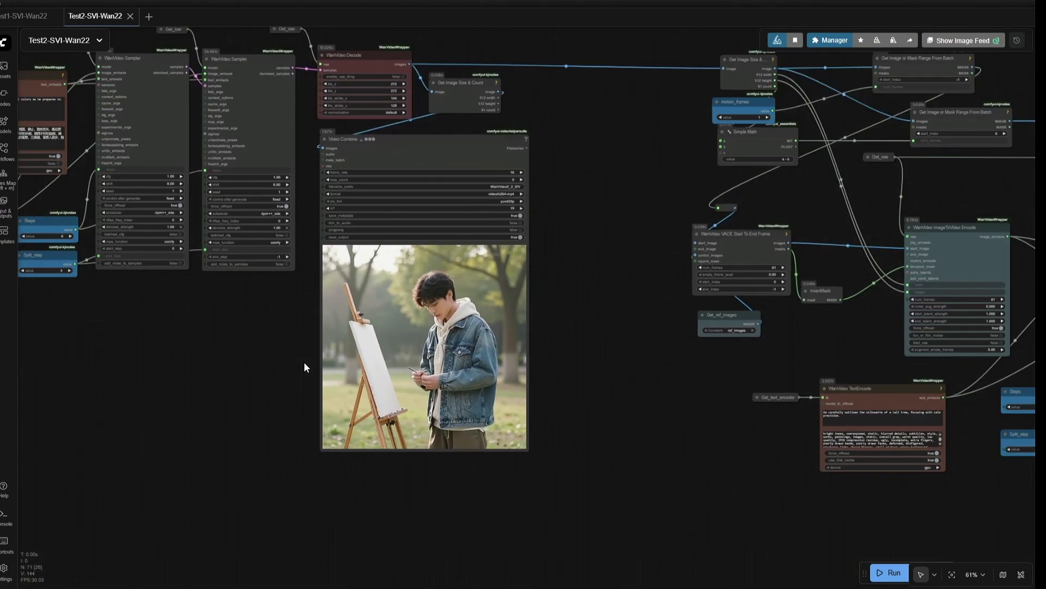
left_click_drag(527, 335, 392, 355)
scroll(171, 343, "right", 8)
scroll(171, 343, "down", 2)
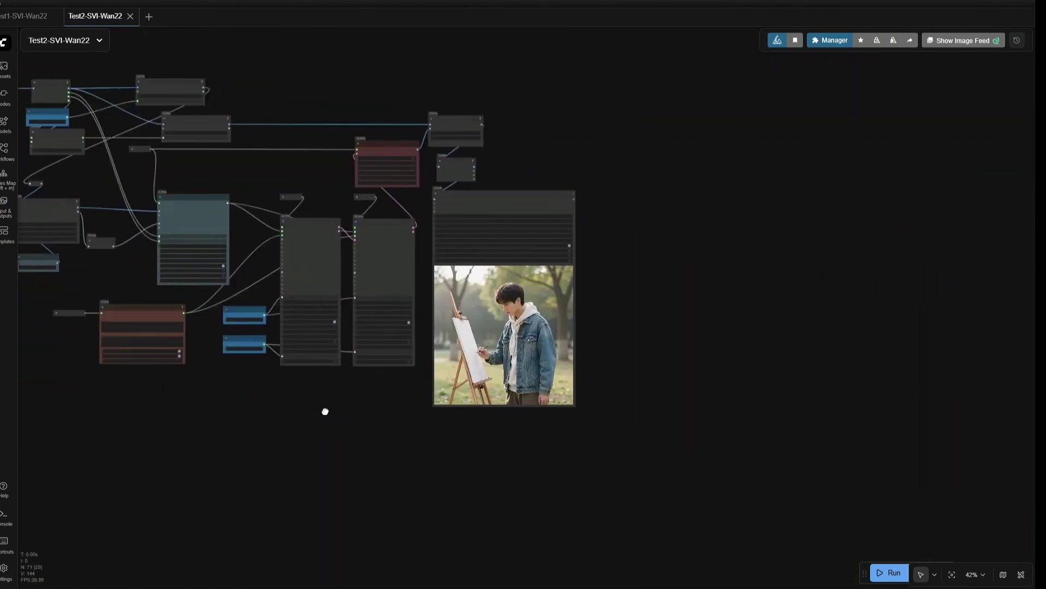
scroll(294, 395, "right", 2)
scroll(296, 388, "up", 3)
scroll(296, 388, "up", 8)
left_click_drag(309, 378, 178, 437)
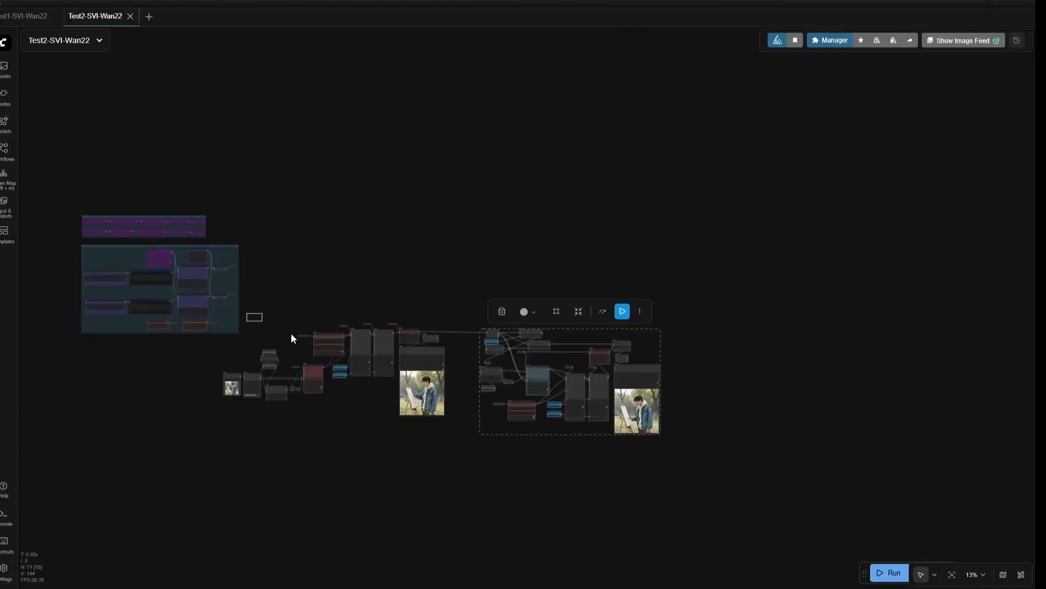
left_click_drag(291, 338, 267, 430)
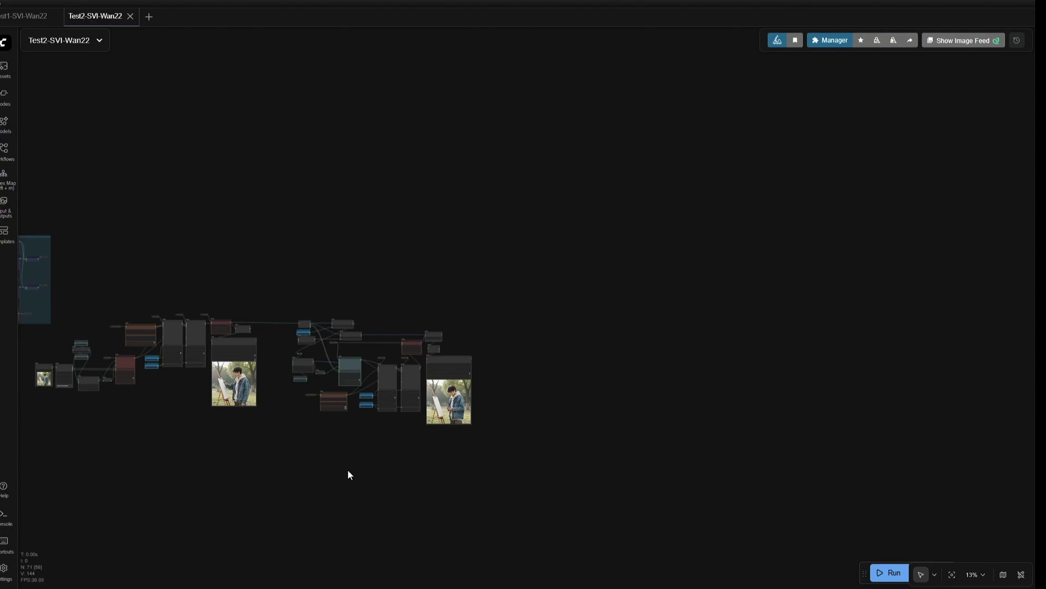
Replace the Load Image start image with the young woman walking down a city street.
scroll(349, 473, "up", 5)
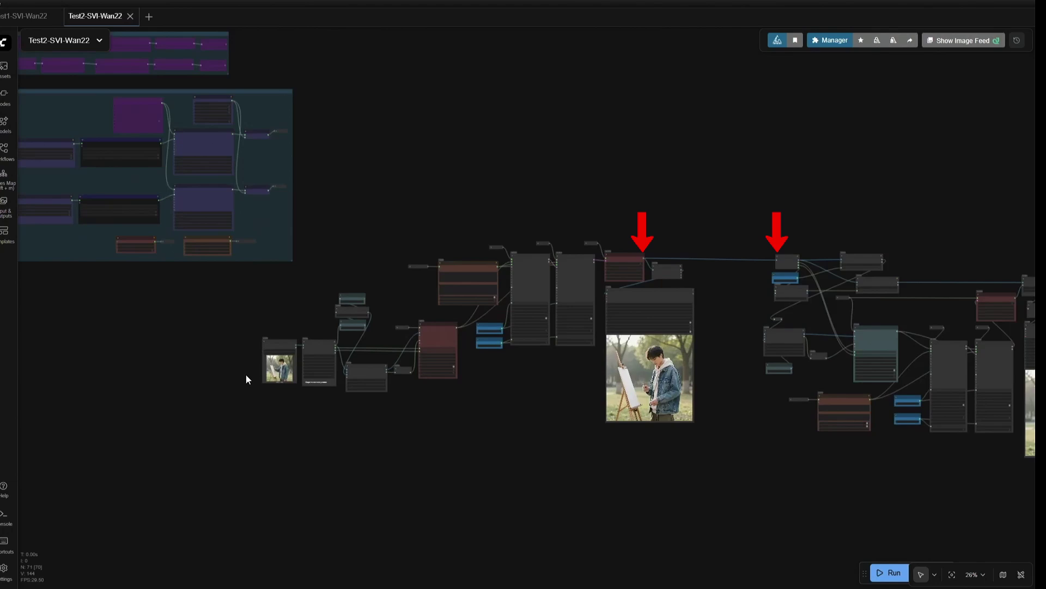
scroll(247, 374, "up", 10)
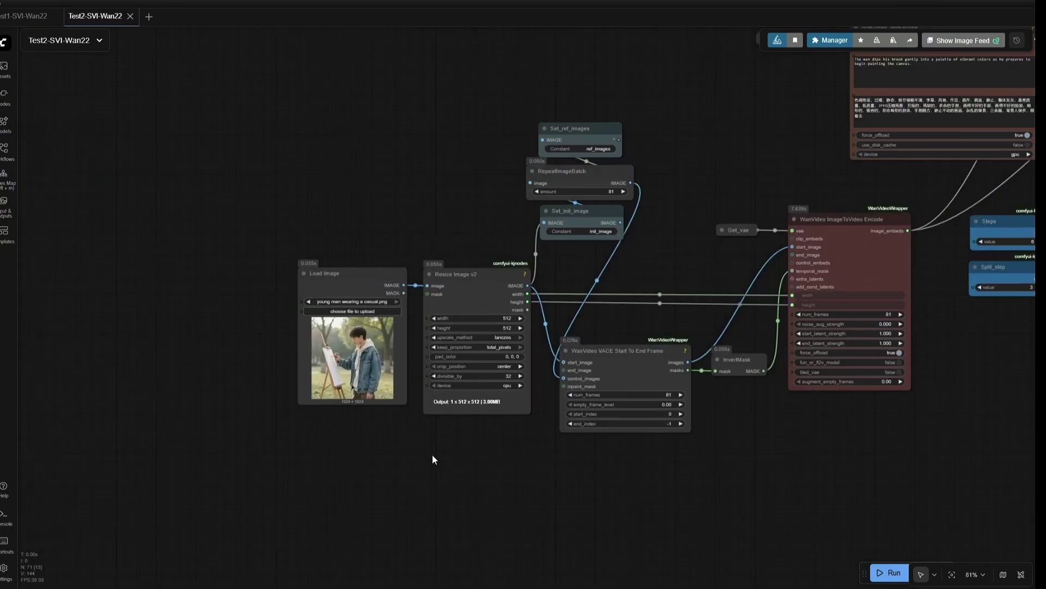
left_click_drag(433, 460, 256, 481)
scroll(196, 473, "up", 4)
left_click_drag(77, 345, 55, 378)
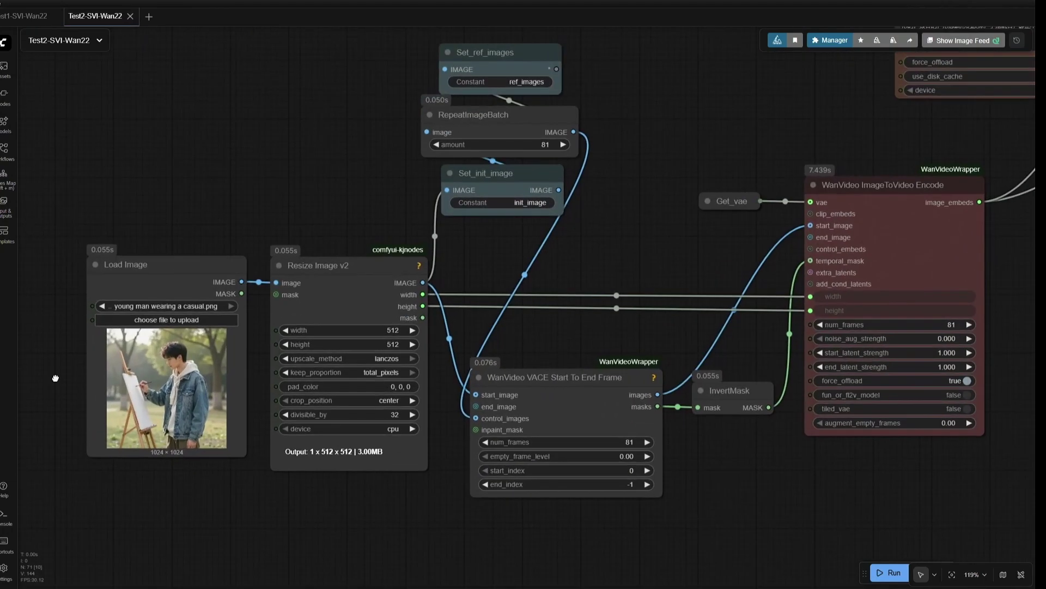
scroll(56, 376, "up", 6)
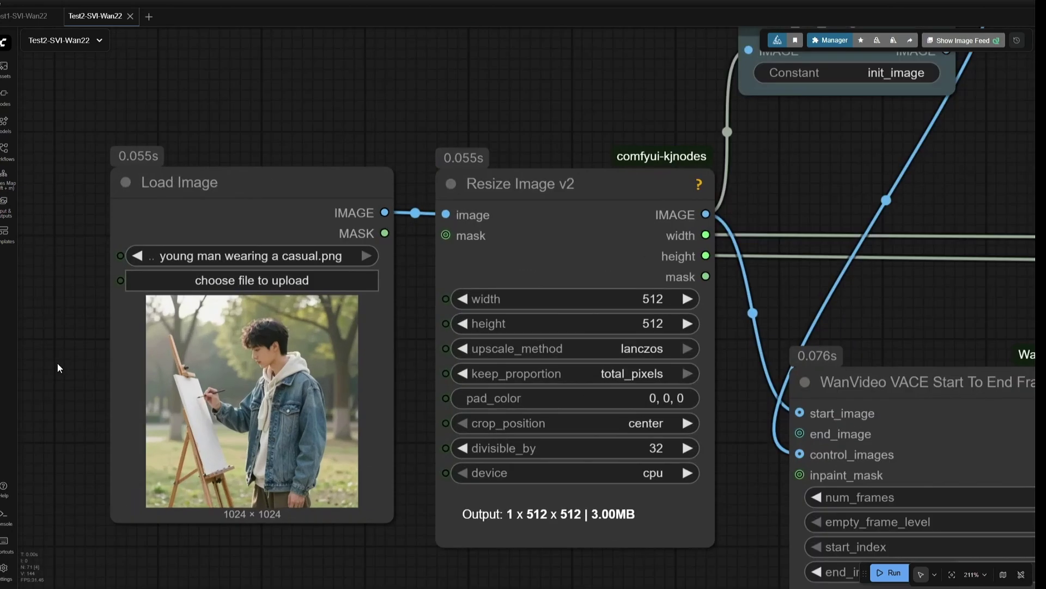
left_click(251, 277)
key("Return")
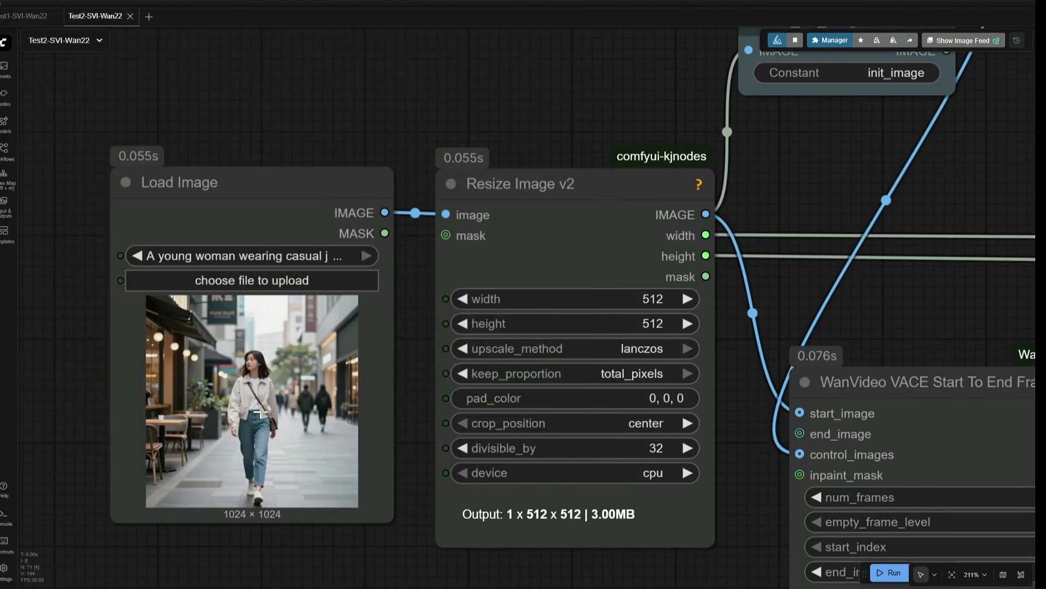
scroll(277, 449, "down", 9)
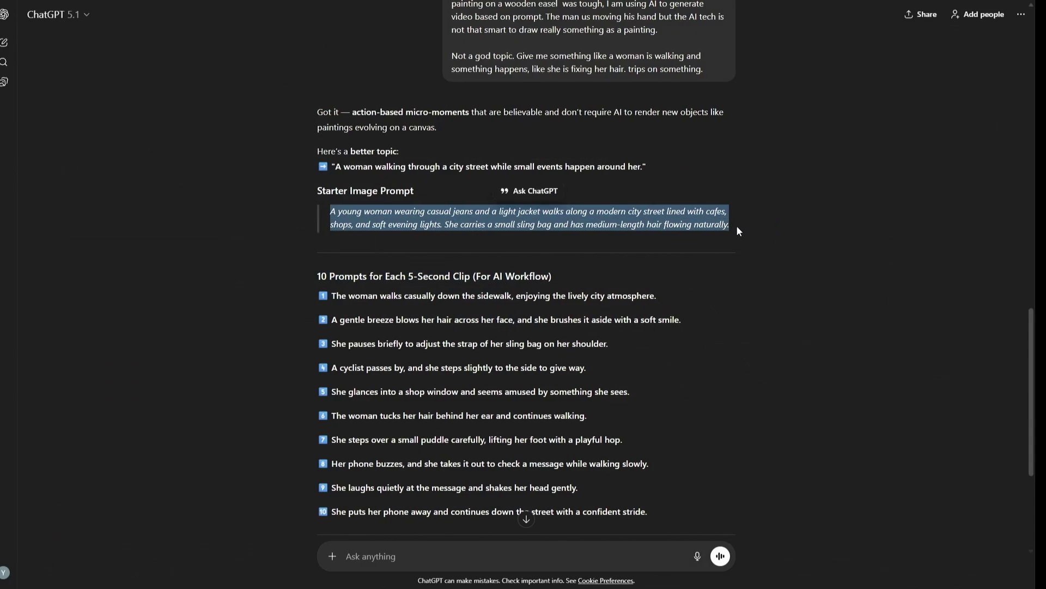
Select the ten five-second clip prompts 1 to 10 for the woman's city walk.
scroll(781, 373, "down", 2)
left_click(783, 376)
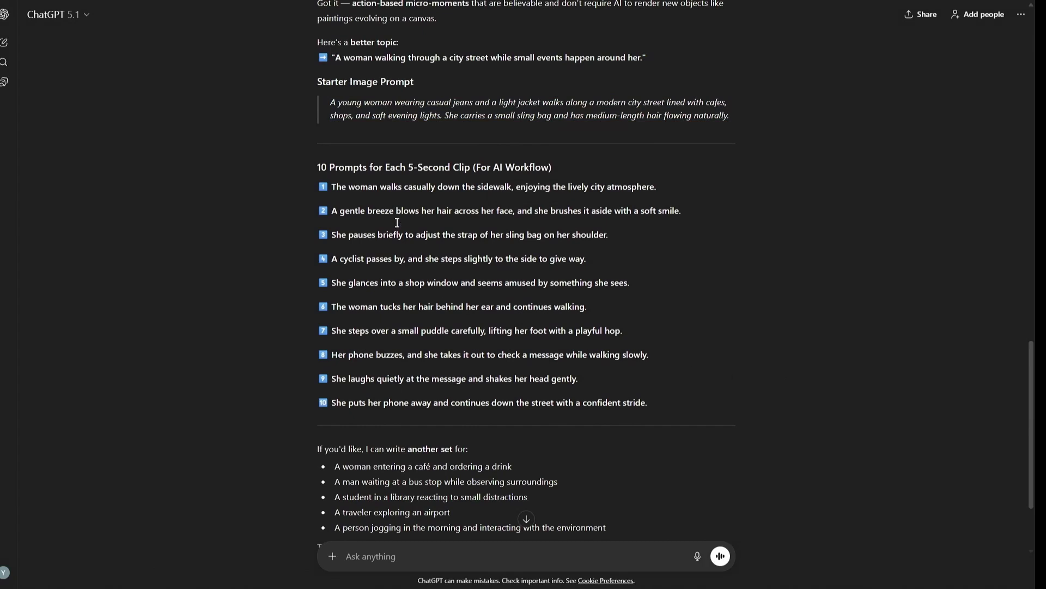
left_click_drag(326, 185, 700, 418)
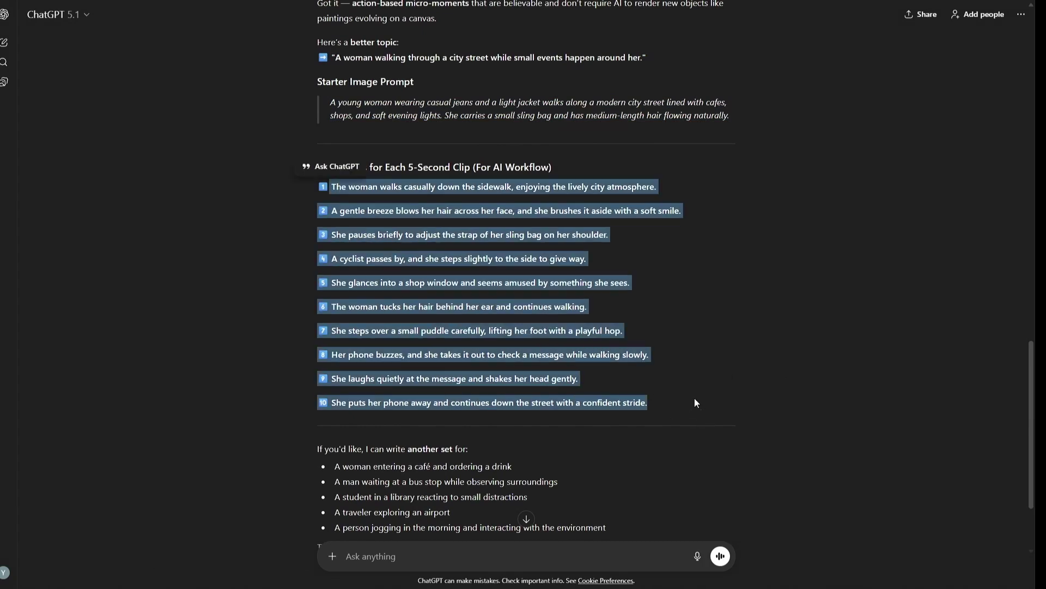
left_click(681, 377)
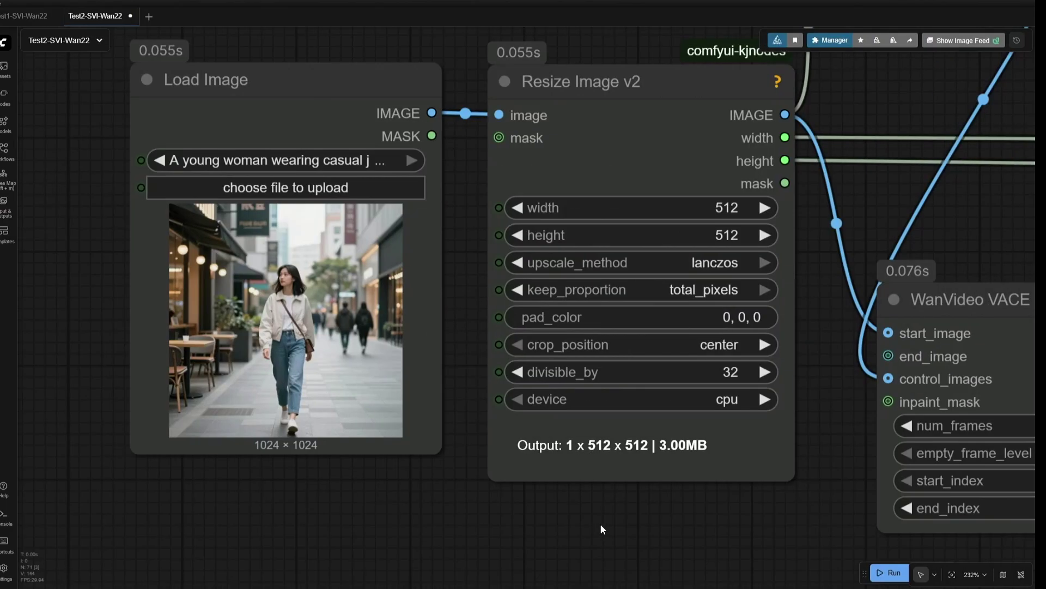
Replace the first clip's WanVideo TextEncode prompt with the casual sidewalk-walk prompt.
scroll(600, 523, "down", 2)
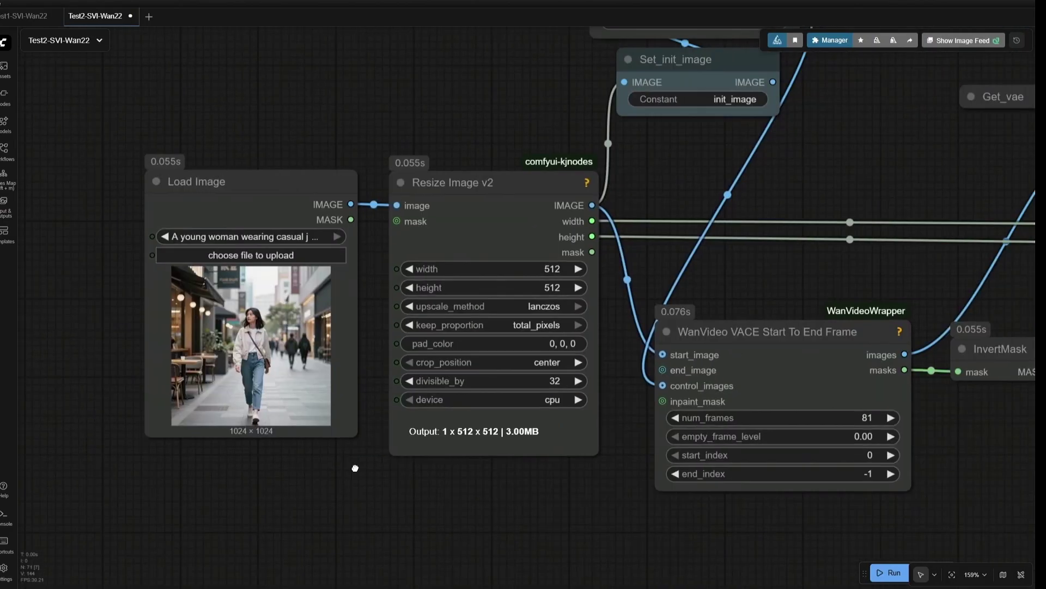
left_click_drag(1025, 491, 725, 417)
scroll(662, 417, "down", 6)
left_click_drag(661, 416, 605, 570)
scroll(521, 248, "up", 3)
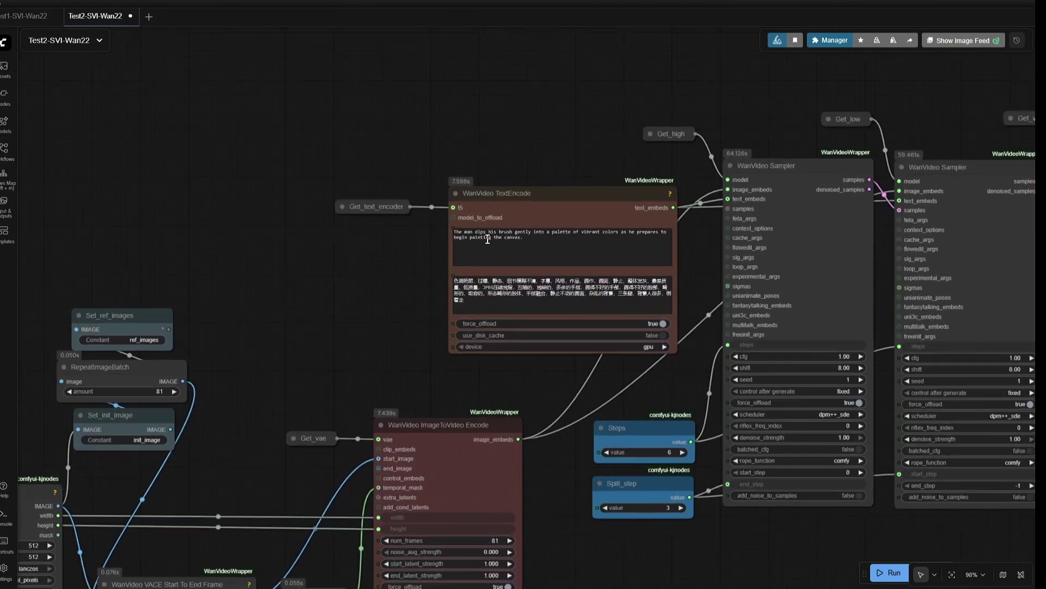
key("ctrl+a")
type("A gentle breeze blows her hair across her face, and she brushes it aside with a soft smile.")
scroll(521, 248, "down", 5)
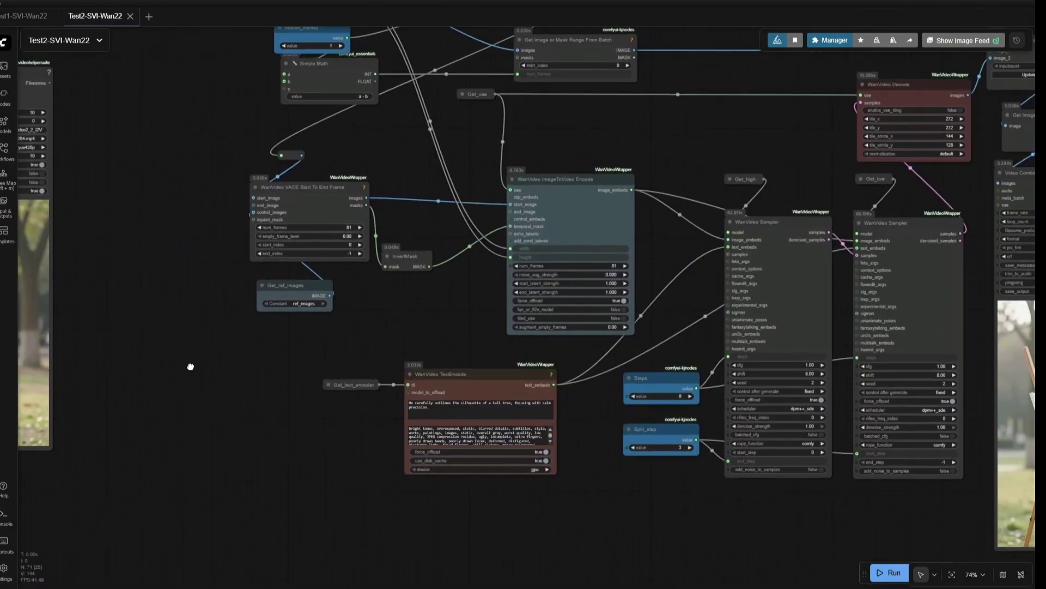
scroll(430, 403, "up", 8)
Select all nodes of the second clip group and bypass it.
scroll(285, 452, "down", 15)
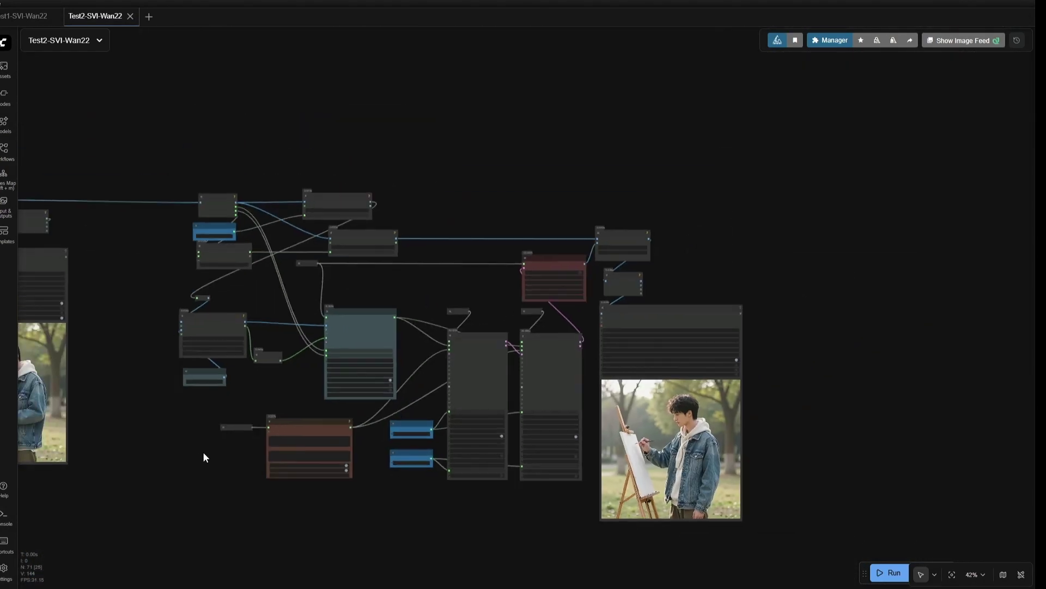
scroll(203, 457, "down", 1)
left_click_drag(203, 457, 749, 160)
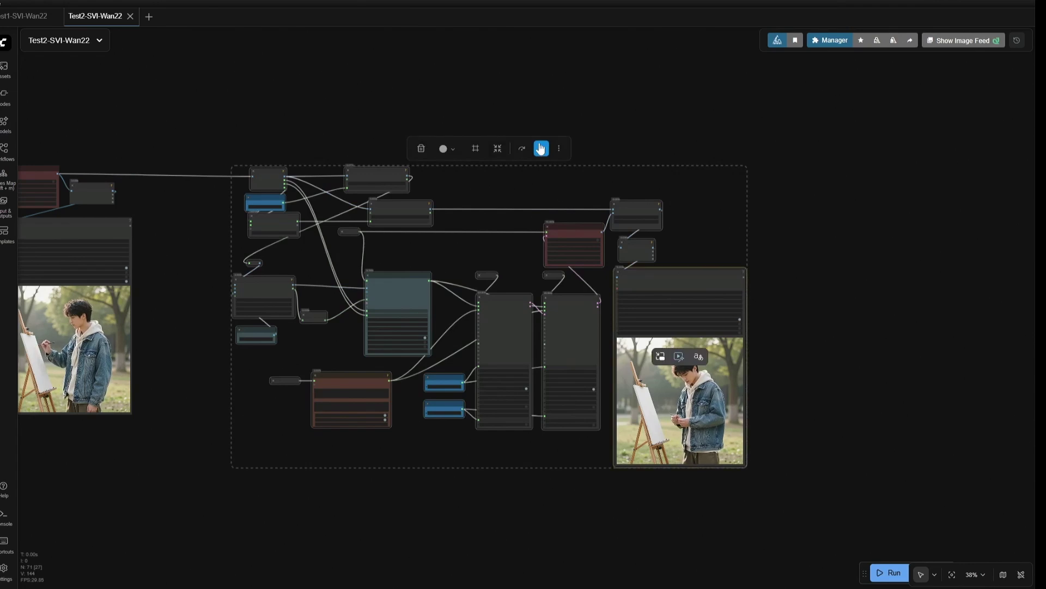
left_click_drag(157, 458, 402, 519)
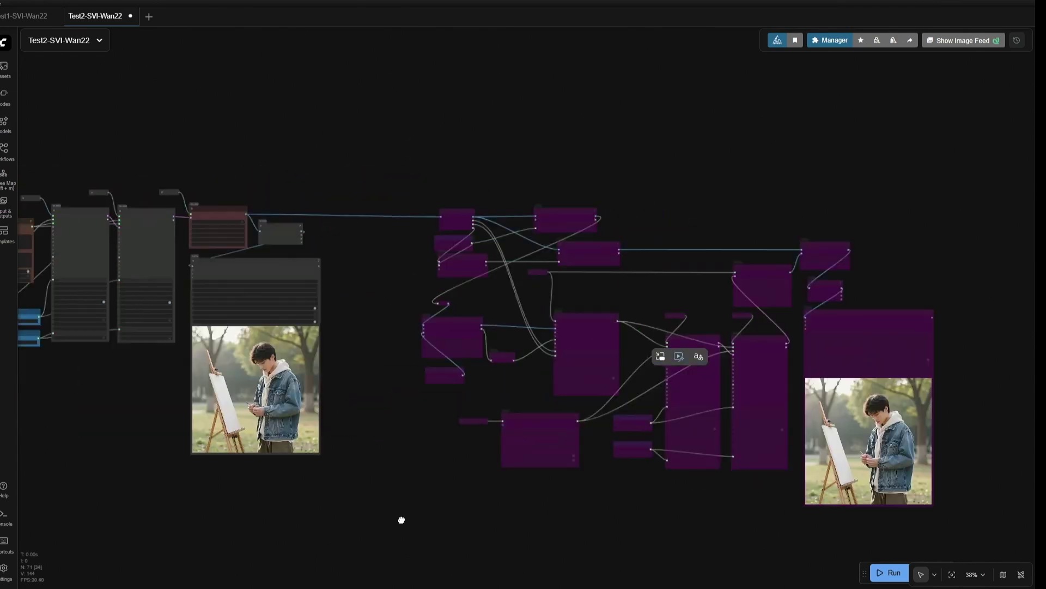
scroll(292, 411, "up", 4)
scroll(295, 400, "up", 9)
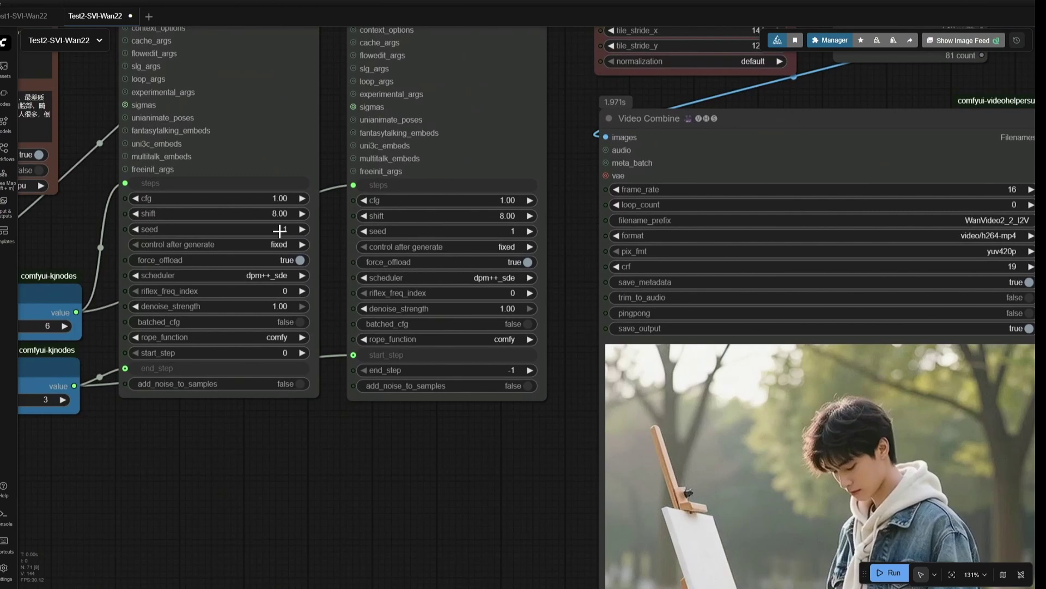
scroll(306, 245, "down", 8)
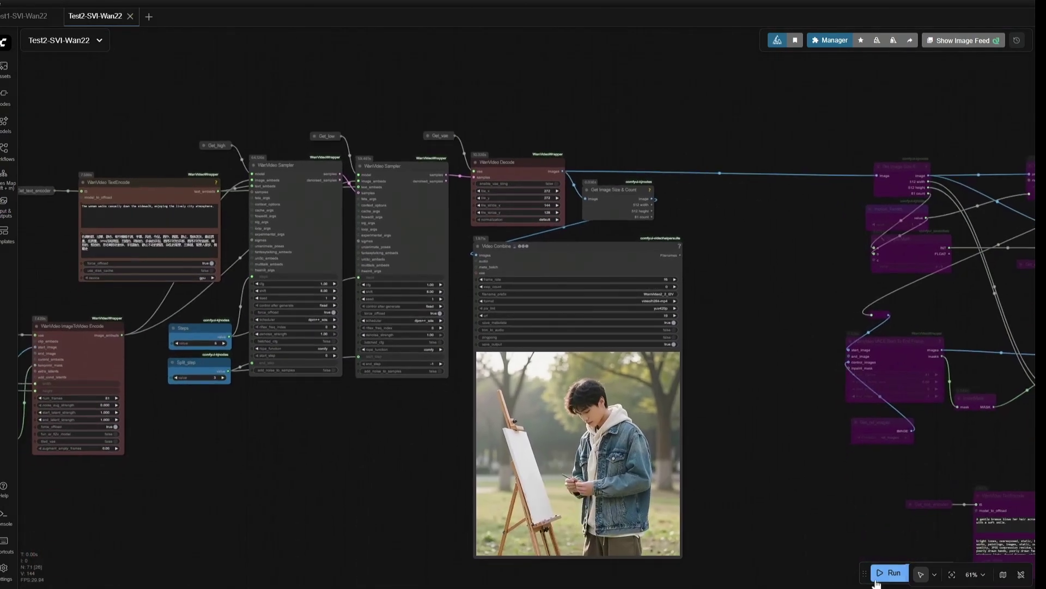
Render the first clip (145.76 s) and check the woman walking in the Video Combine preview.
left_click(877, 579)
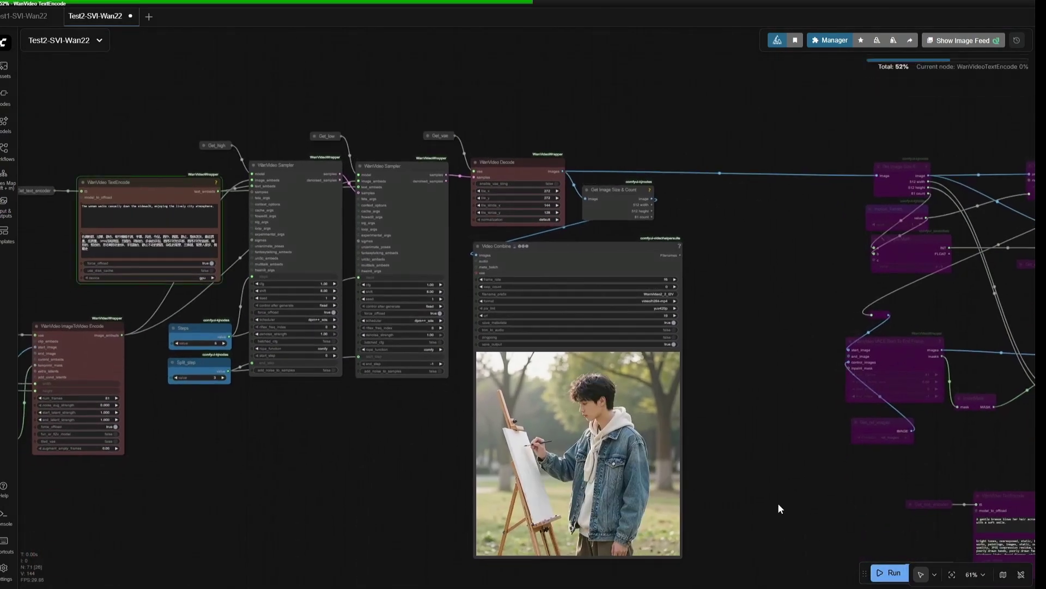
key("alt+Tab")
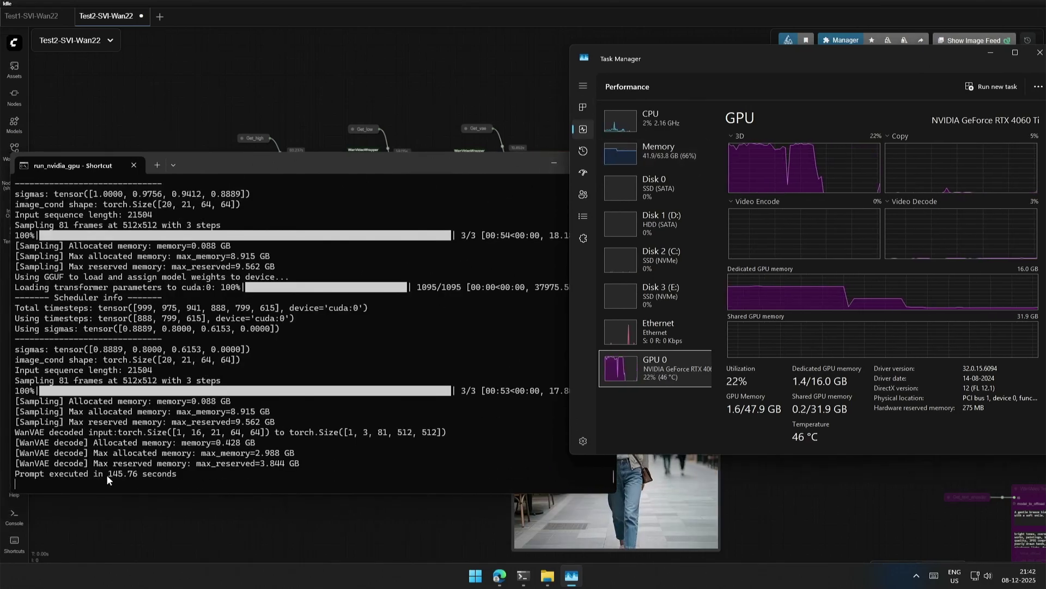
left_click_drag(107, 475, 125, 475)
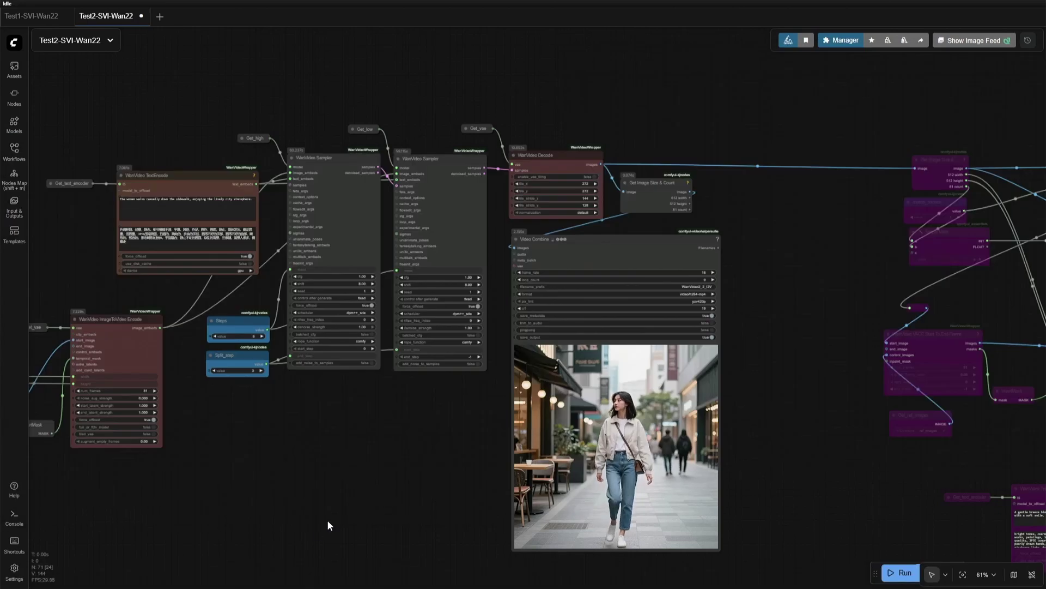
scroll(327, 519, "up", 4)
left_click_drag(374, 502, 204, 475)
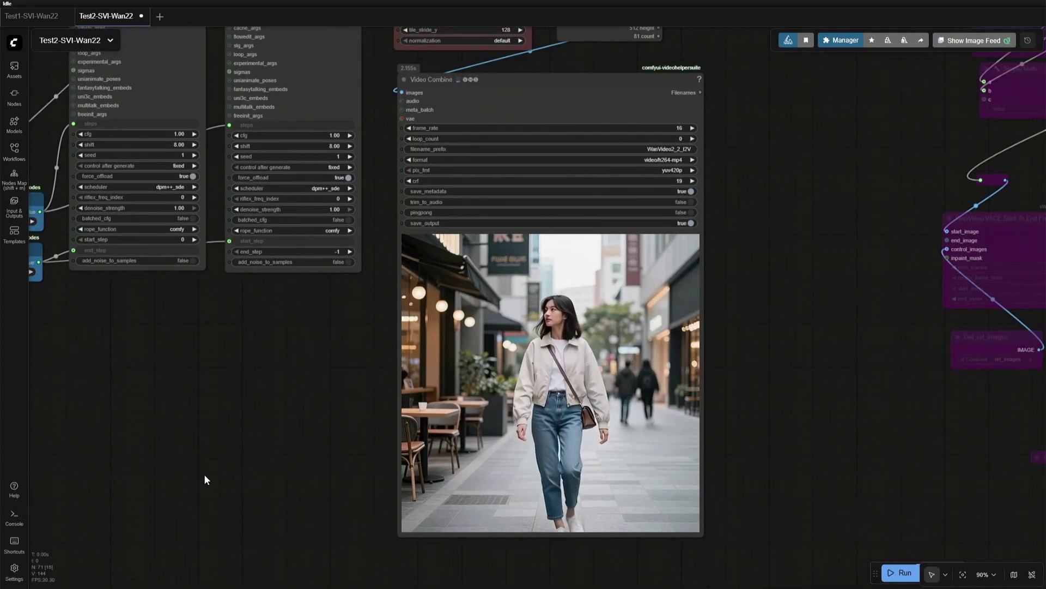
scroll(204, 479, "down", 2)
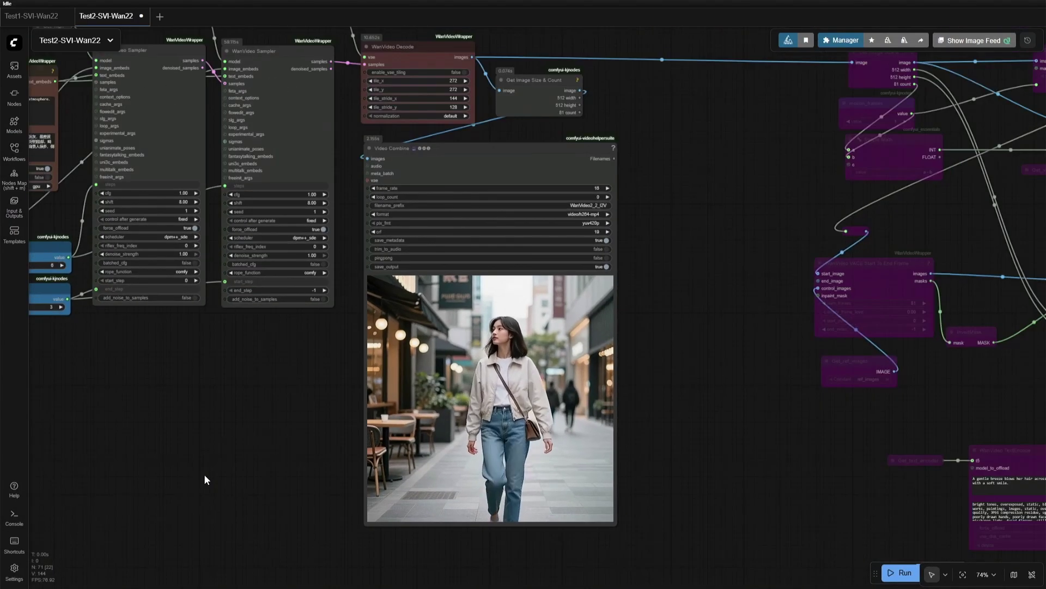
scroll(205, 479, "down", 4)
scroll(205, 479, "down", 3)
Re-enable the bypassed second clip group and run the workflow to generate the second clip.
left_click_drag(474, 484, 219, 442)
left_click_drag(785, 518, 256, 202)
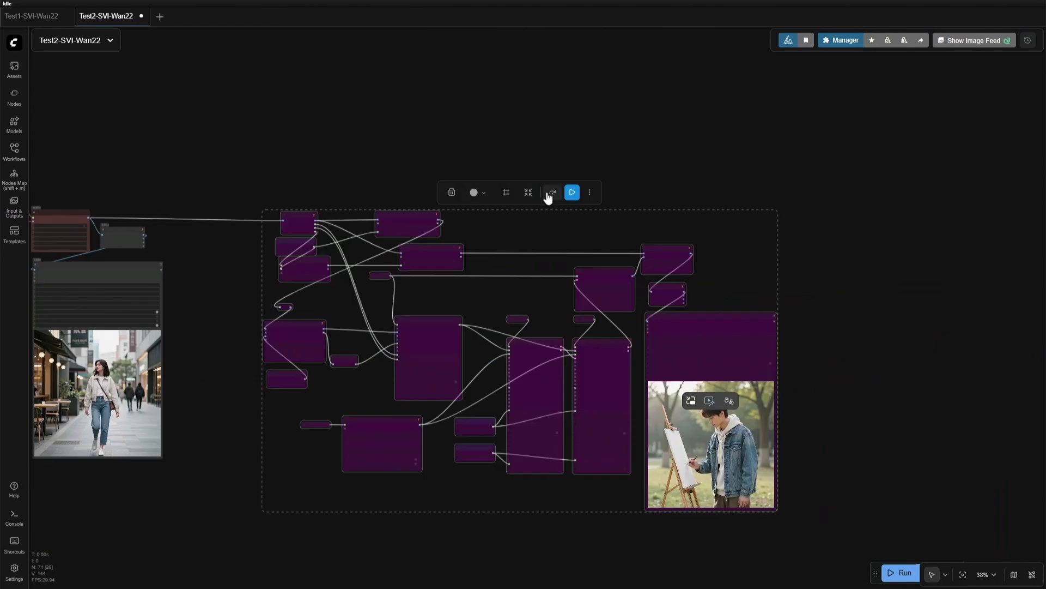
left_click(553, 192)
left_click(542, 567)
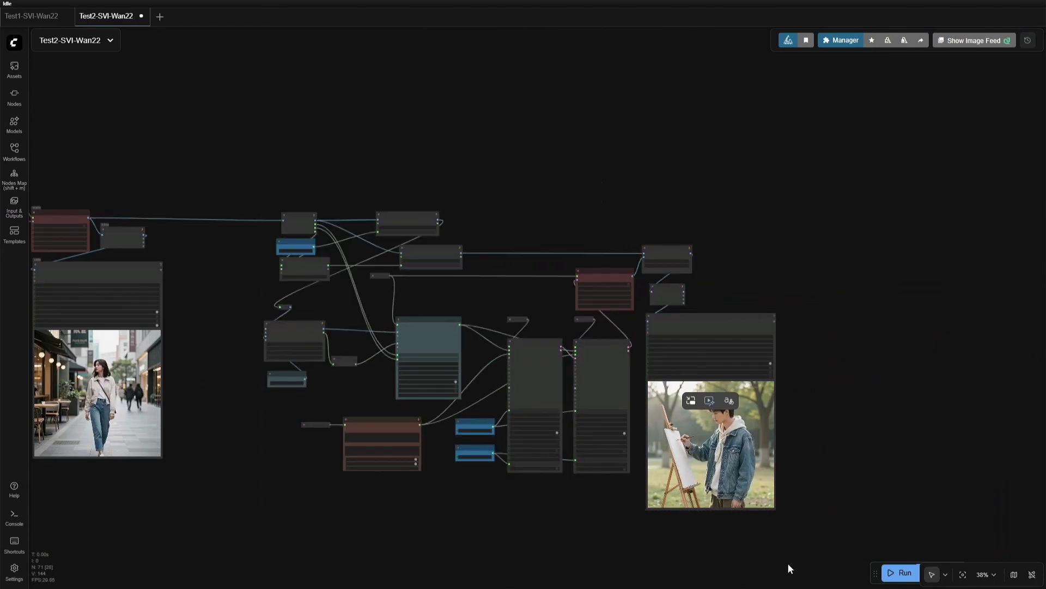
left_click(900, 572)
Inspect the WanVideo Decode node and copy the 147.33-second run time from the terminal.
scroll(490, 525, "up", 6)
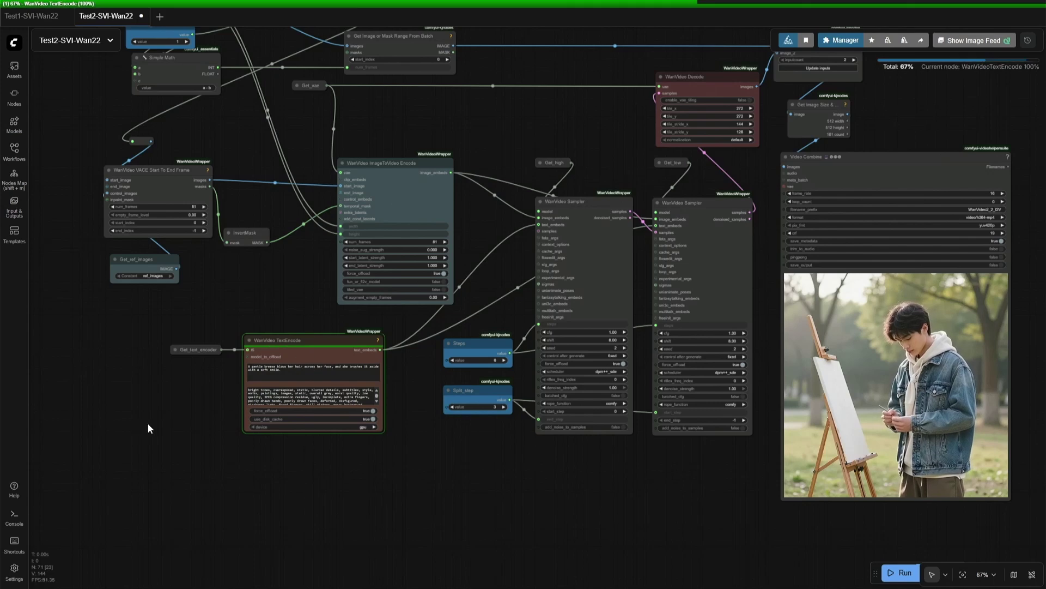
scroll(146, 423, "down", 4)
left_click_drag(146, 423, 339, 496)
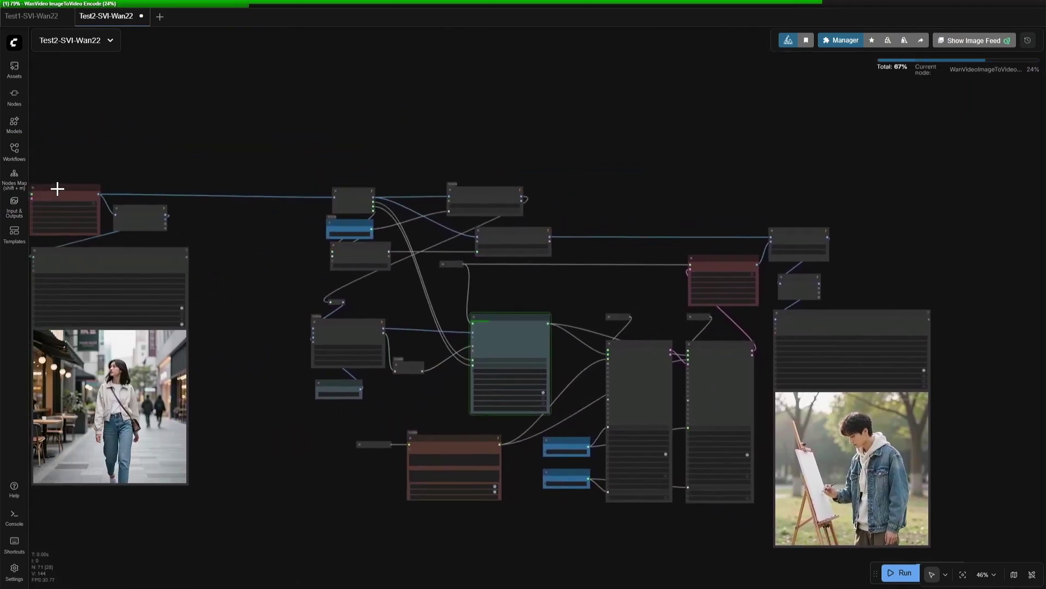
scroll(84, 199, "up", 4)
left_click(86, 198)
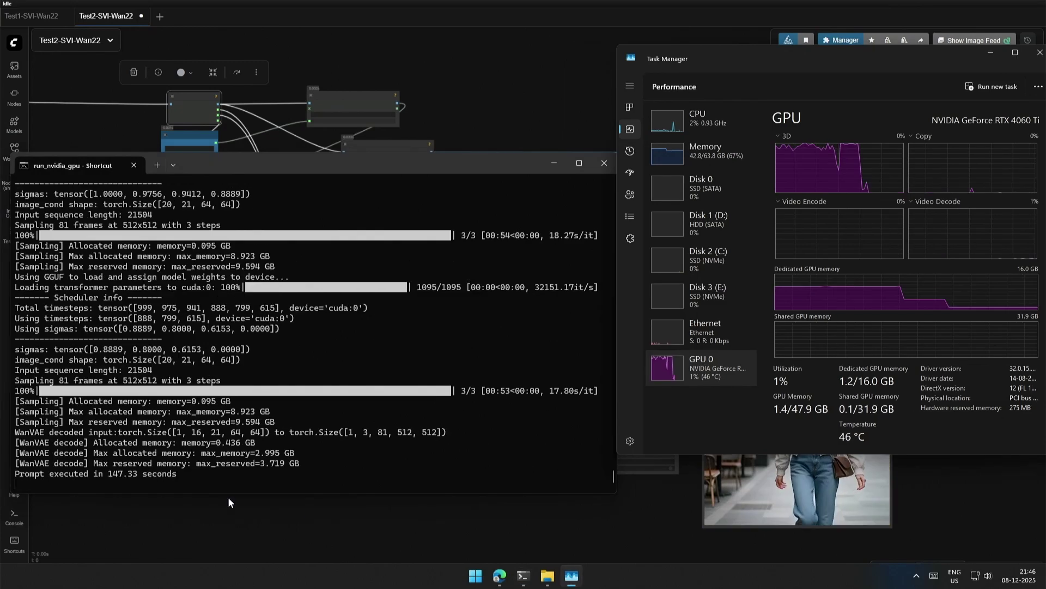
left_click_drag(109, 473, 153, 473)
key("ctrl+c")
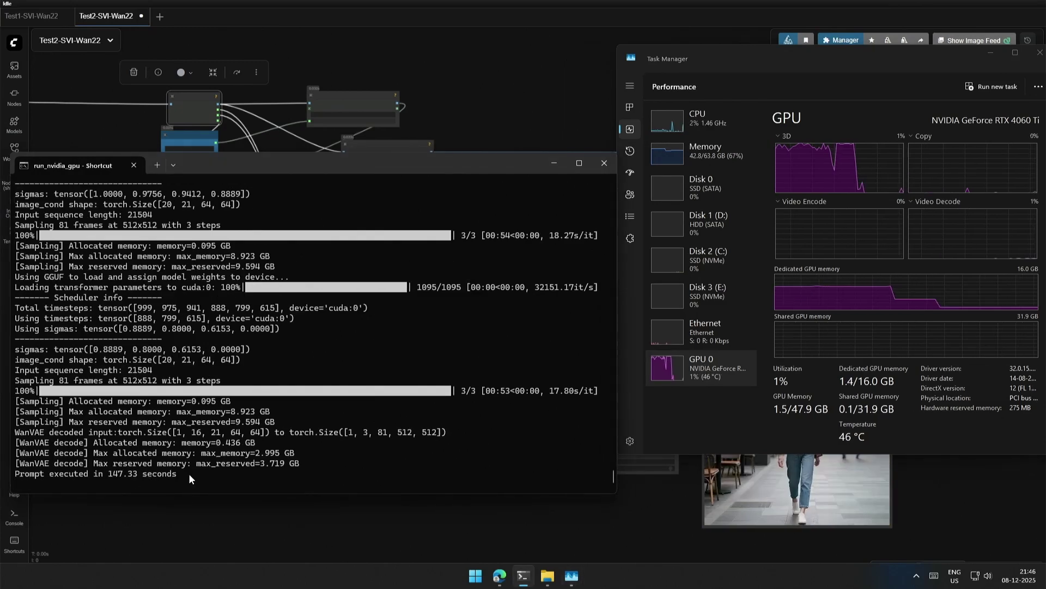
left_click(318, 537)
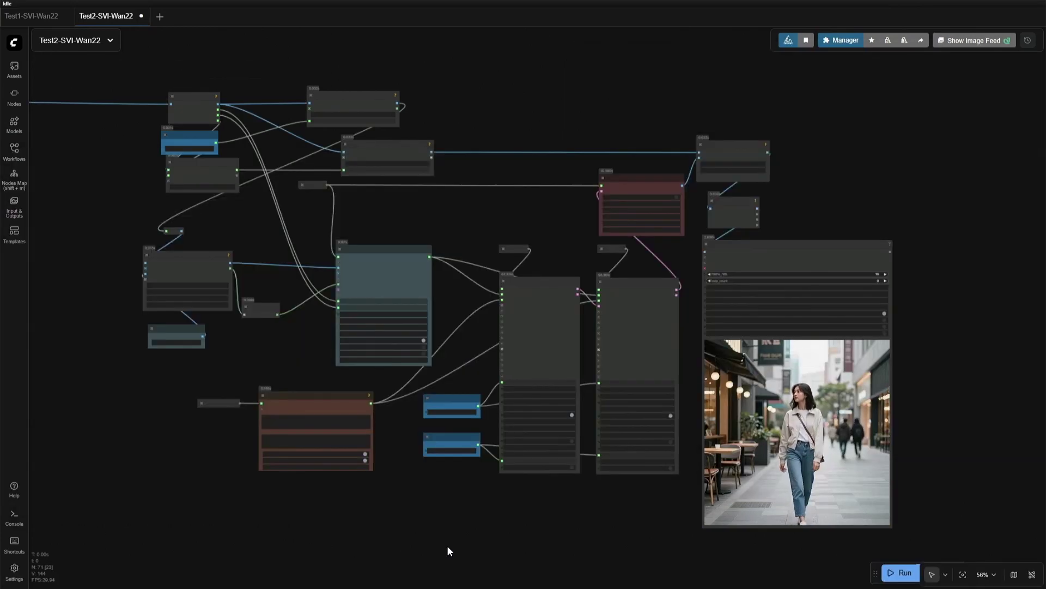
Zoom out over the whole graph and box-select the rightmost clip group's nodes.
scroll(449, 548, "right", 5)
scroll(351, 526, "up", 4)
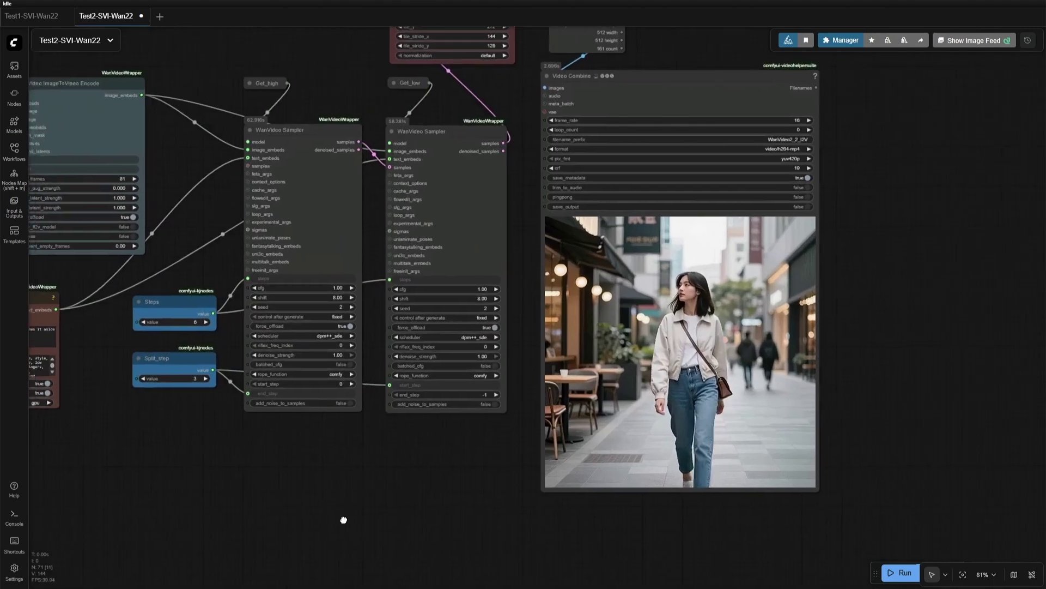
scroll(773, 332, "up", 2)
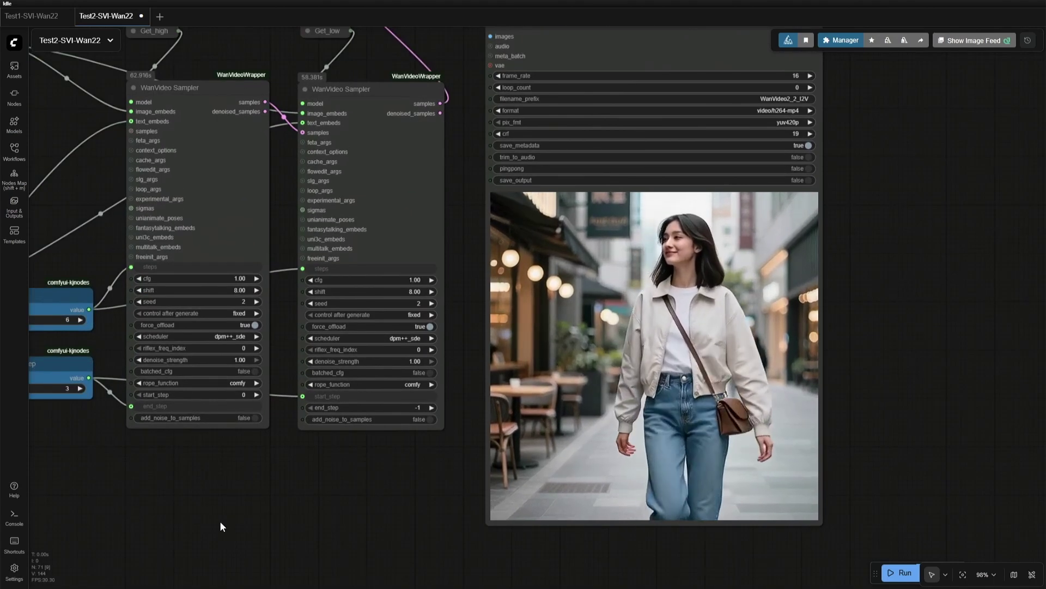
scroll(220, 521, "up", 1)
left_click_drag(220, 521, 243, 484)
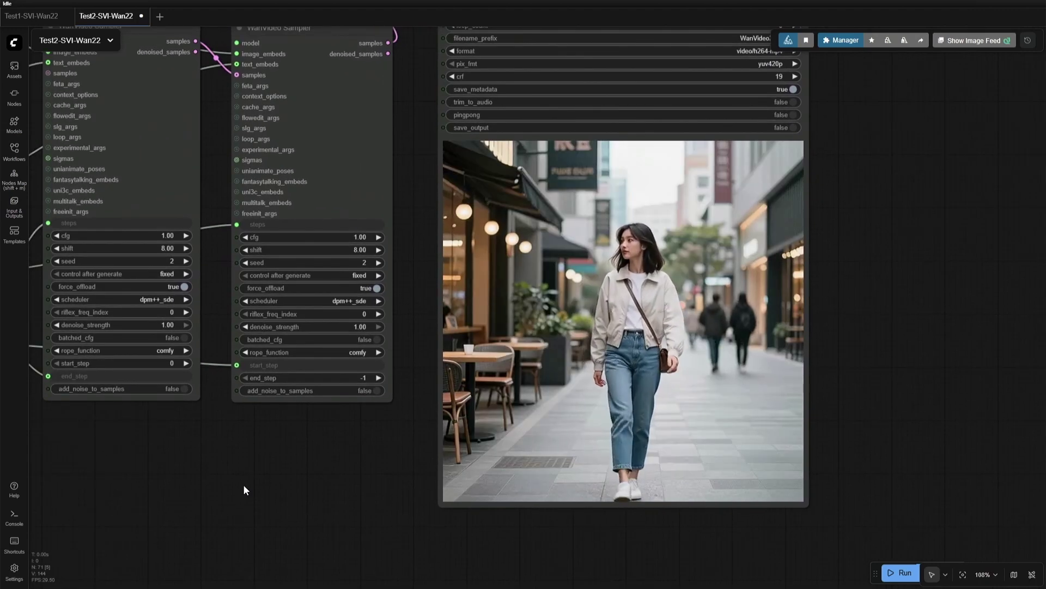
scroll(243, 484, "down", 15)
left_click_drag(221, 497, 440, 475)
scroll(441, 474, "down", 4)
left_click_drag(369, 306, 621, 490)
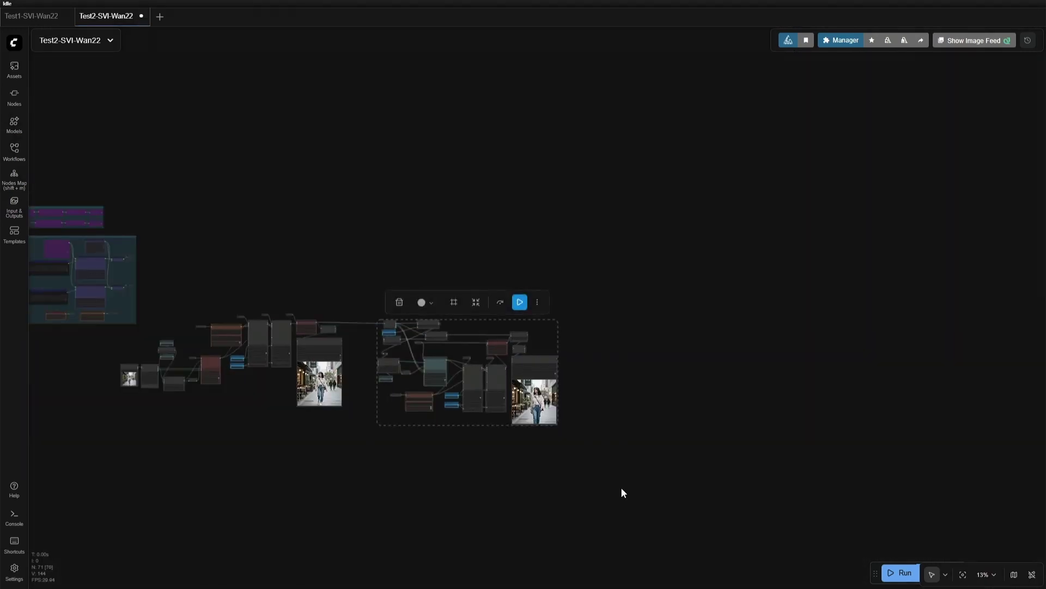
Duplicate the clip group and link Image Batch Multi images into Get Image Size.
key("ctrl+c")
key("ctrl+v")
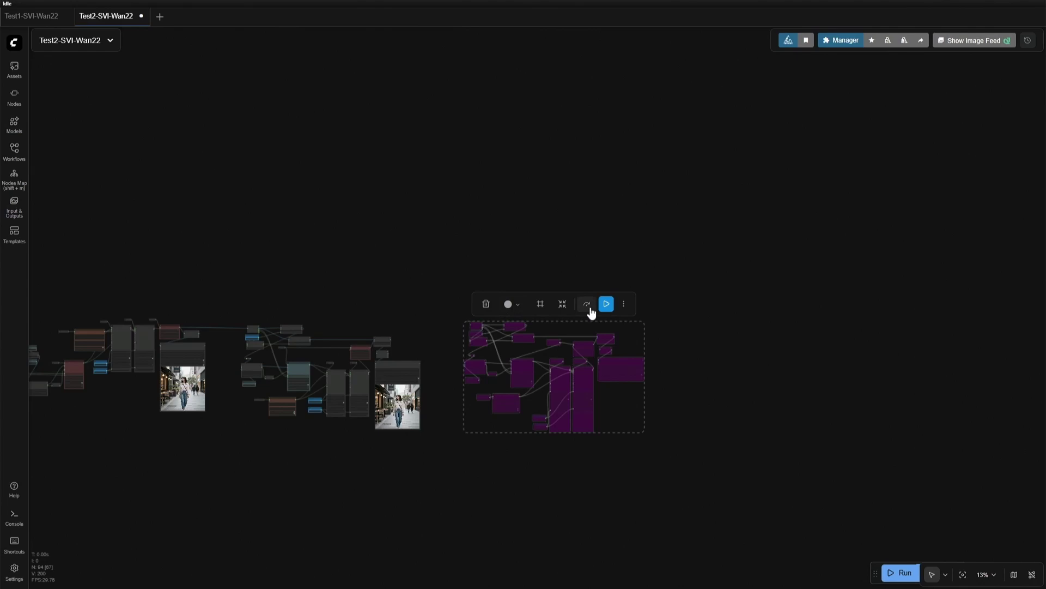
scroll(341, 331, "up", 20)
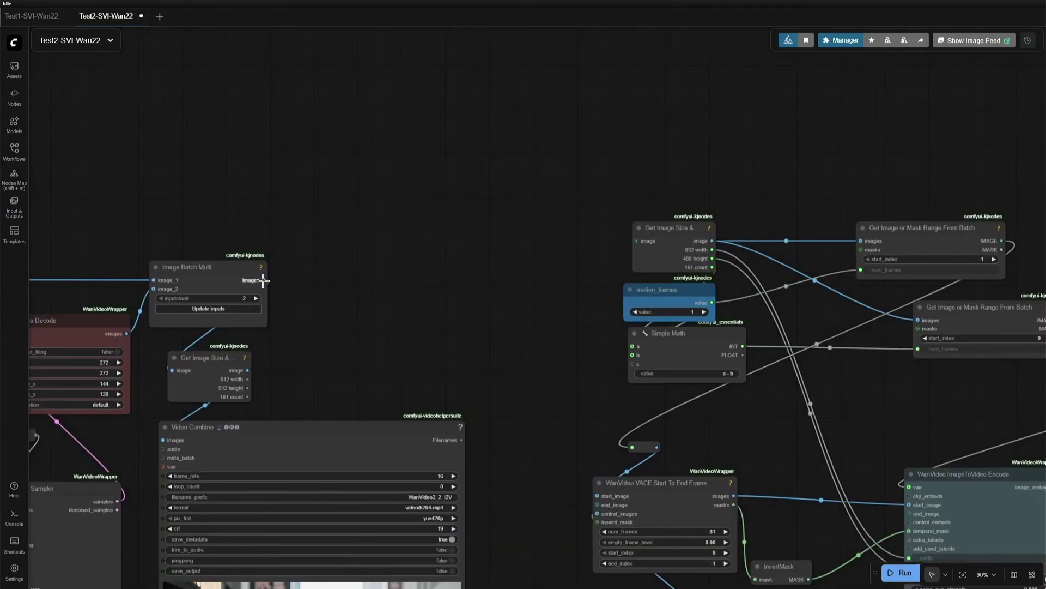
left_click_drag(264, 281, 640, 241)
Replace the new group's positive prompt with the bag-strap description and run the workflow.
scroll(515, 376, "down", 12)
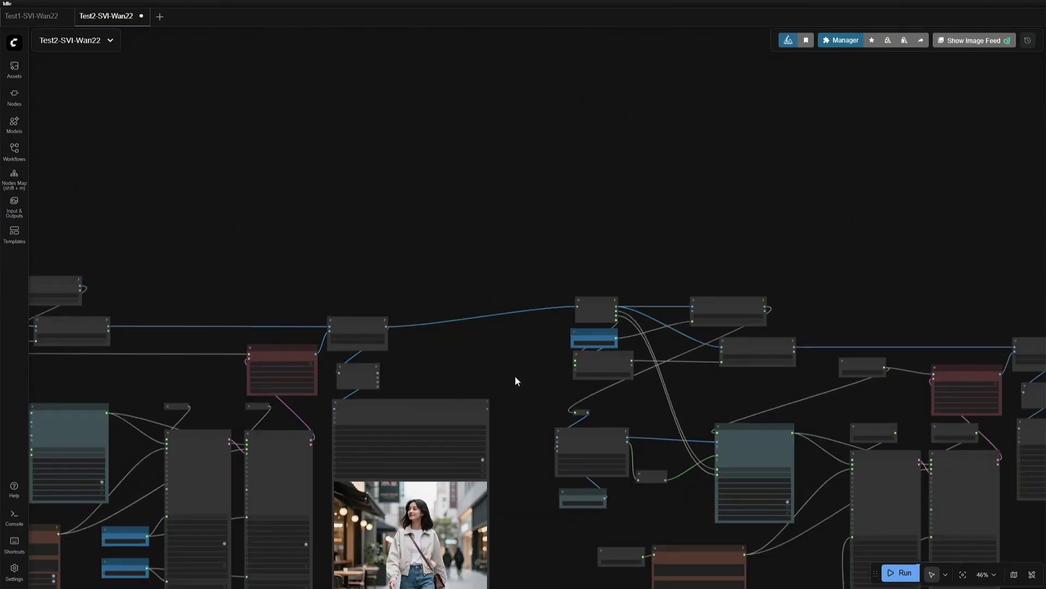
scroll(518, 376, "down", 1)
scroll(581, 539, "down", 1)
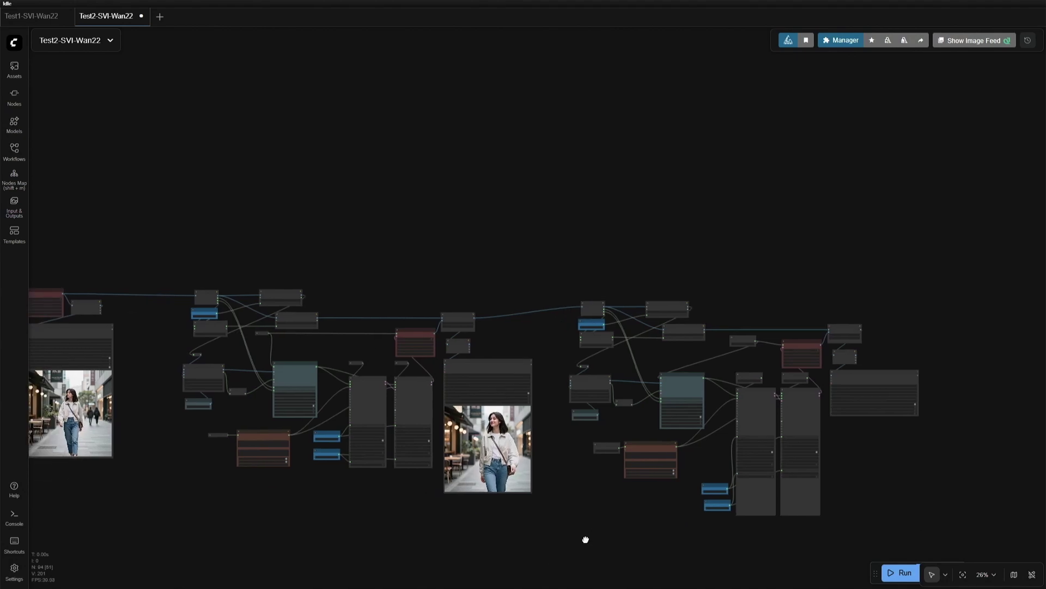
scroll(597, 510, "up", 19)
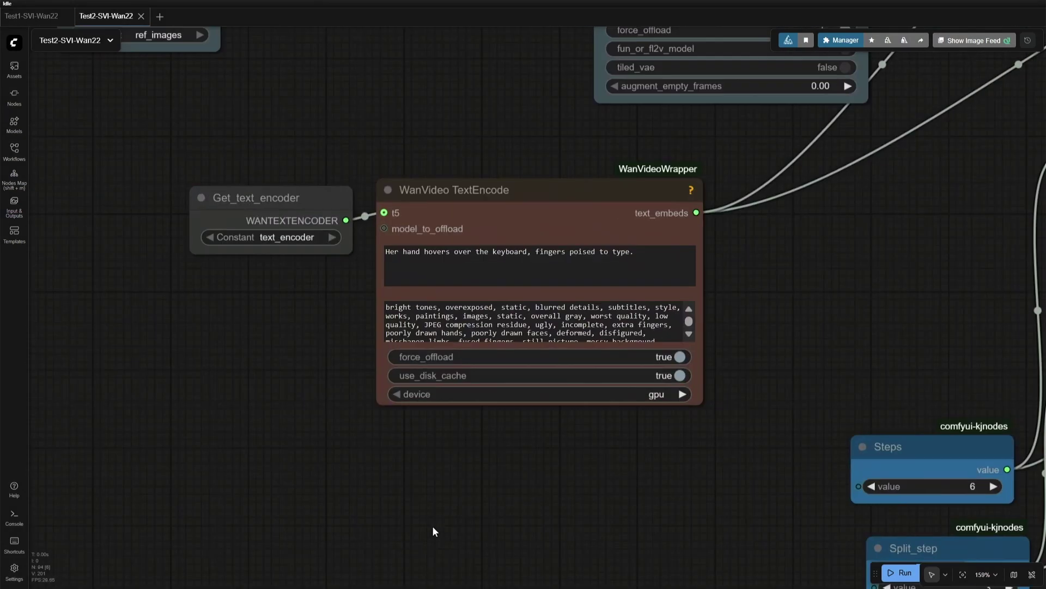
left_click_drag(433, 531, 390, 577)
triple_click(431, 302)
key("ctrl+v")
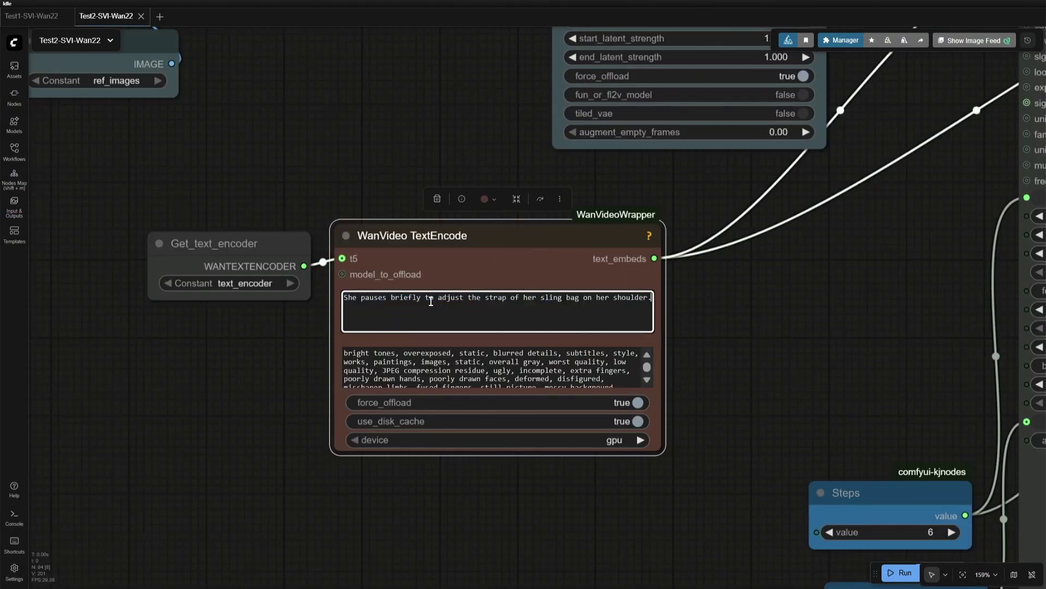
scroll(439, 316, "down", 17)
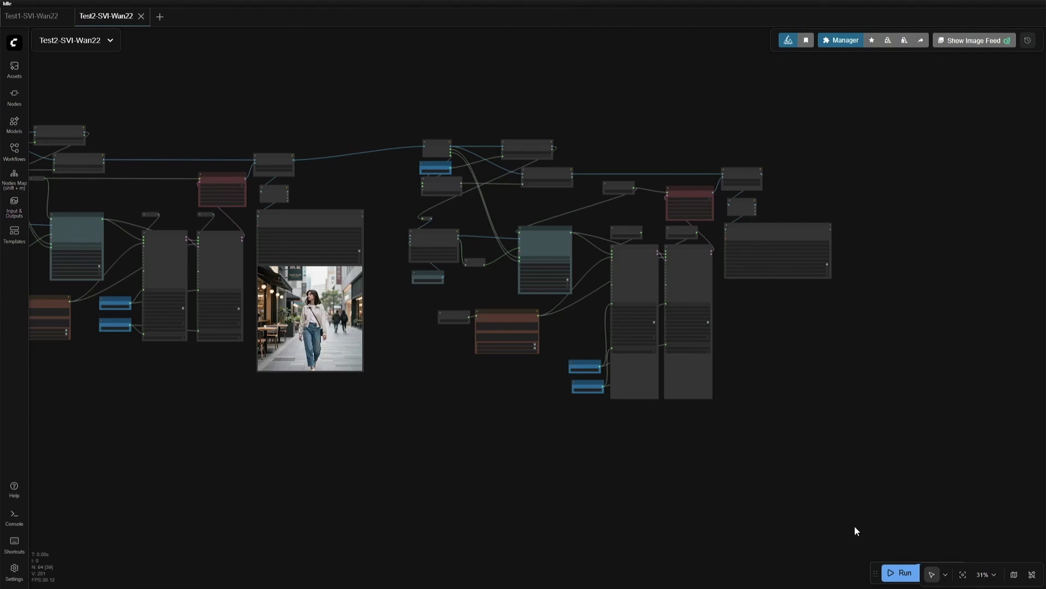
left_click(898, 575)
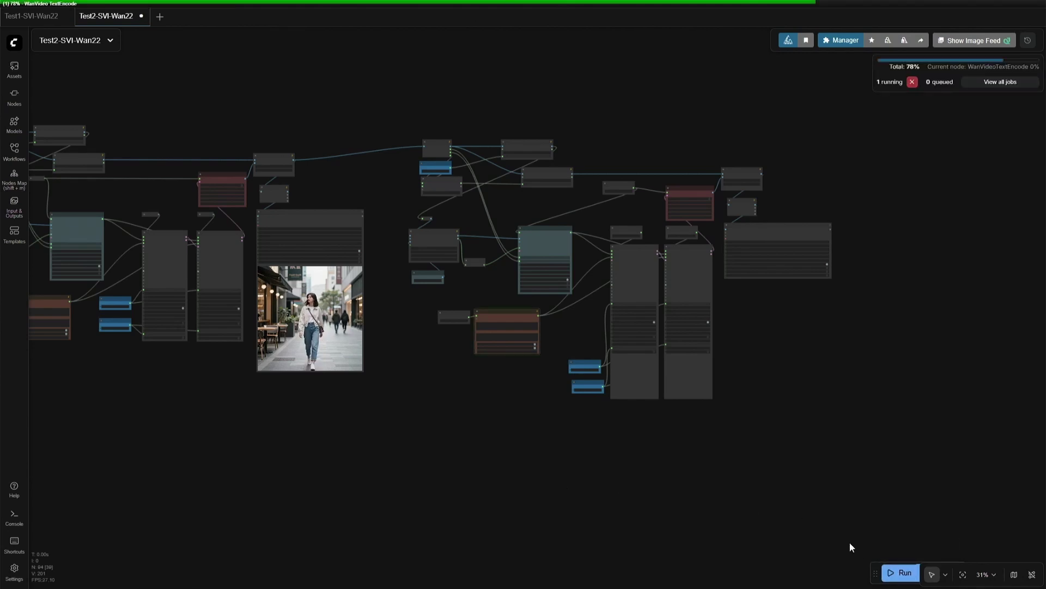
Select the new group's text encode node and look over its encode and preview nodes.
scroll(648, 317, "up", 5)
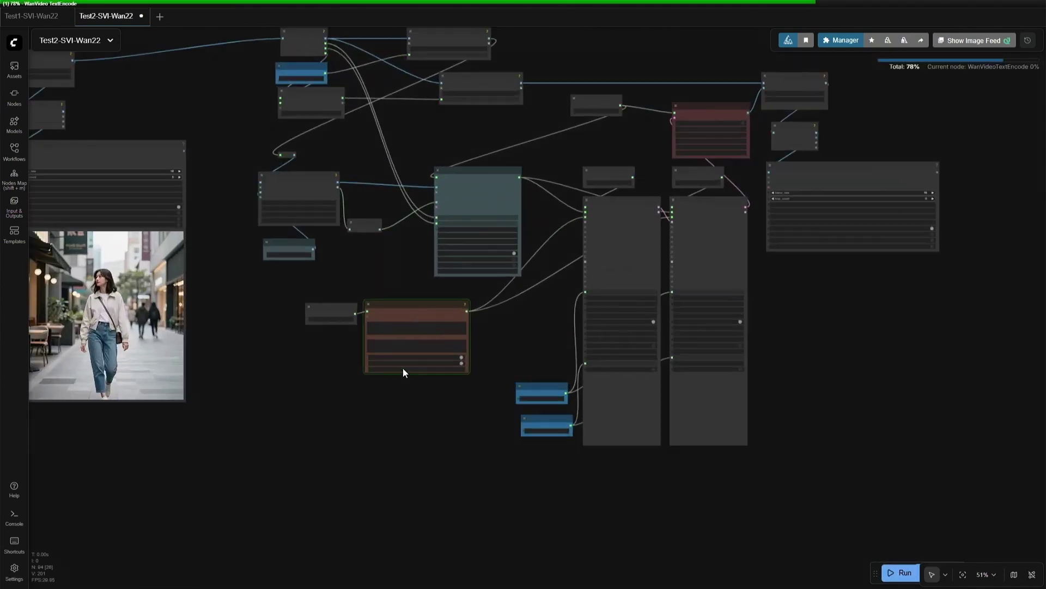
left_click(404, 304)
scroll(425, 414, "up", 4)
scroll(424, 411, "down", 4)
scroll(260, 488, "down", 2)
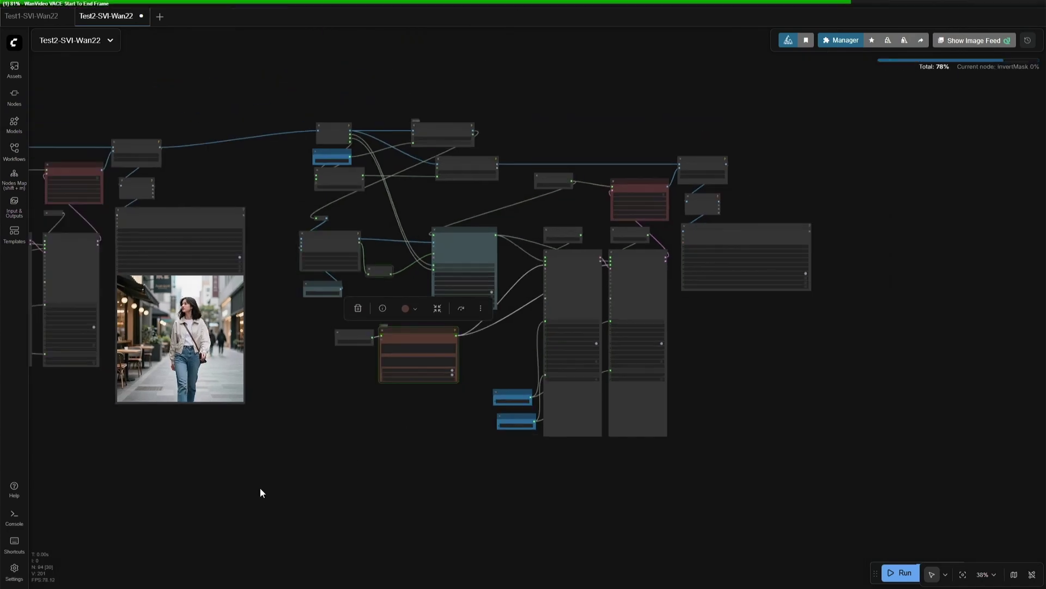
scroll(269, 384, "up", 4)
scroll(381, 402, "up", 7)
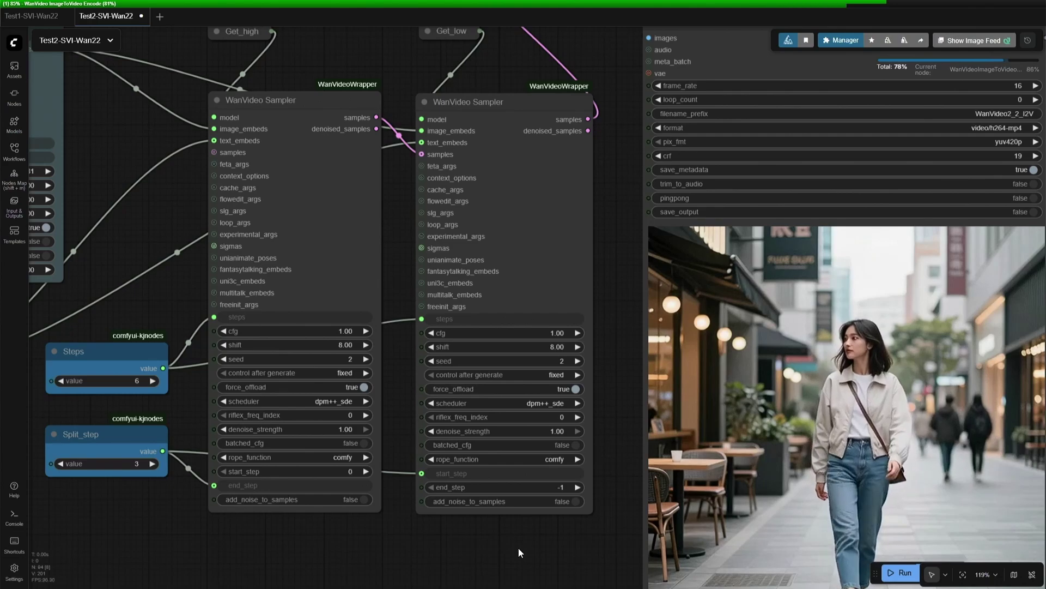
scroll(518, 548, "down", 4)
left_click_drag(521, 549, 56, 413)
left_click_drag(608, 376, 267, 423)
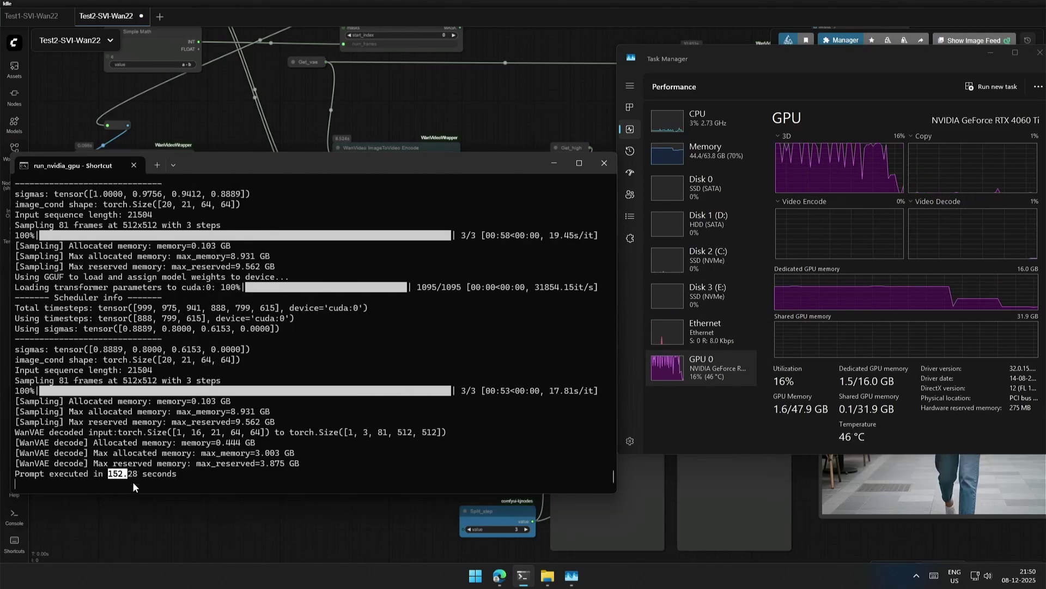
Check the finished clip of the woman walking and smiling in the Video Combine preview.
left_click(152, 515)
scroll(178, 508, "down", 7)
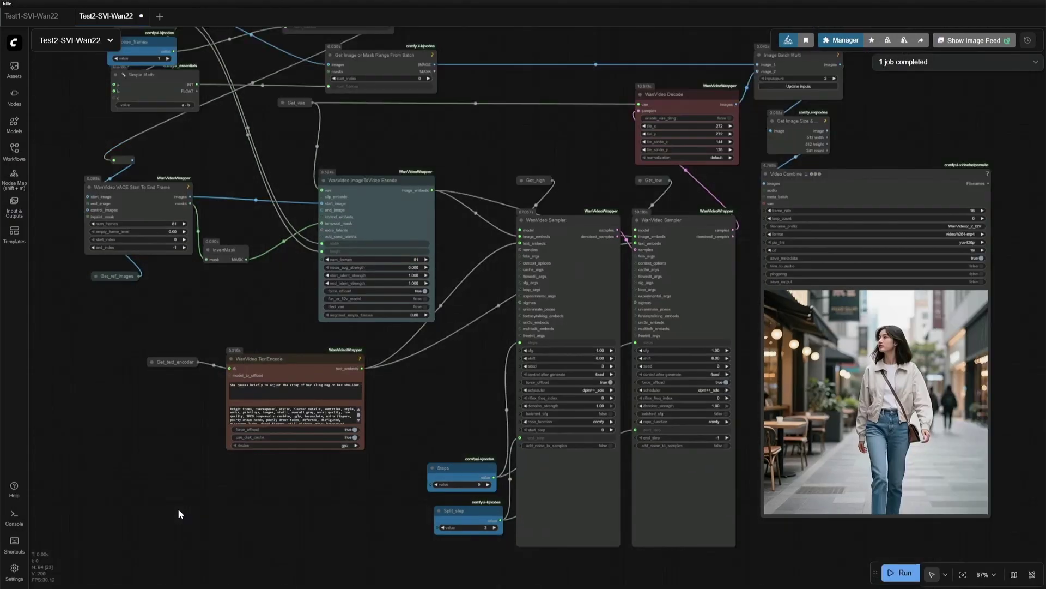
scroll(626, 542, "up", 5)
scroll(659, 528, "up", 4)
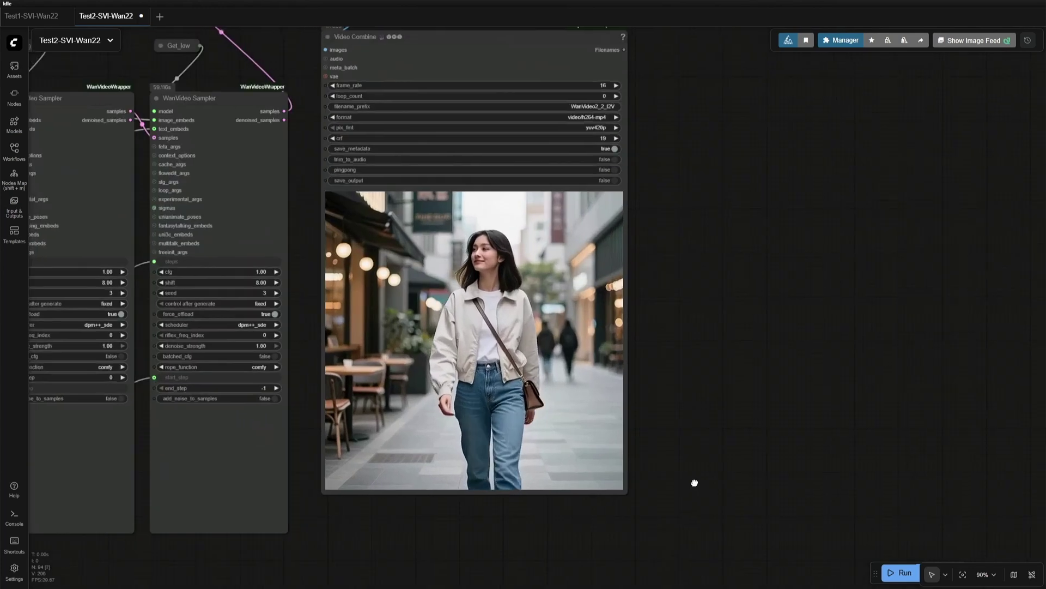
left_click_drag(694, 484, 771, 475)
scroll(774, 485, "down", 2)
scroll(774, 486, "down", 1)
scroll(764, 473, "down", 1)
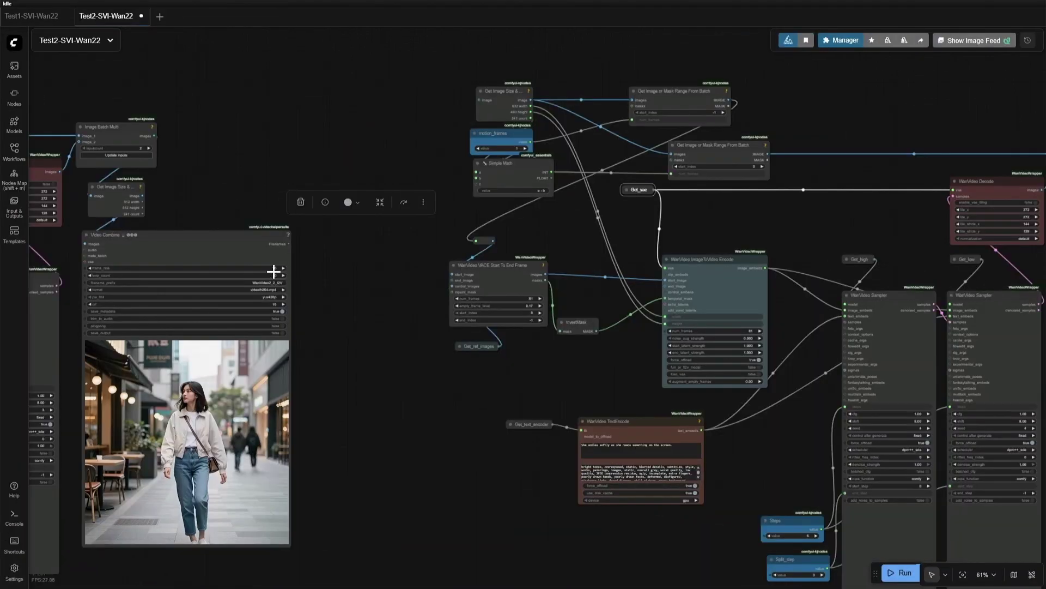
In the newest clip group, connect Image Batch Multi images to Get Image Size.
scroll(361, 392, "down", 7)
left_click_drag(362, 393, 199, 388)
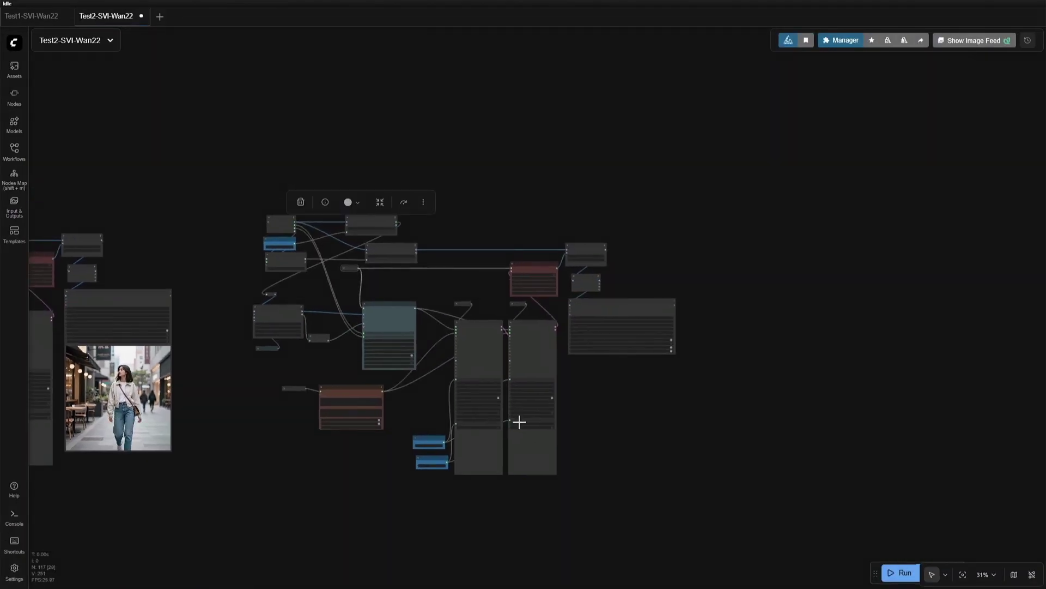
scroll(200, 296, "up", 10)
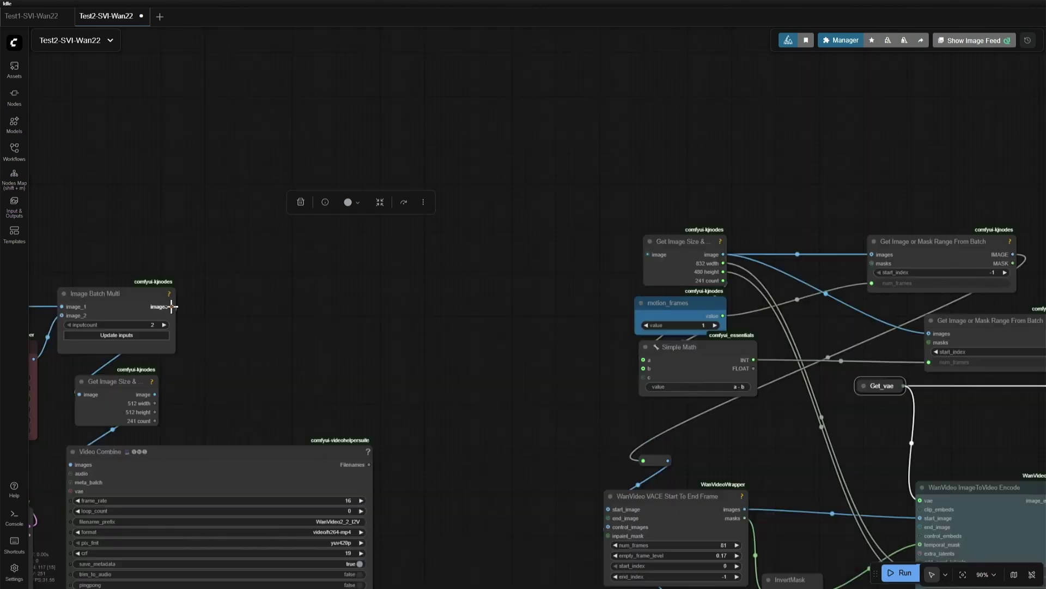
left_click_drag(172, 306, 557, 286)
left_click_drag(641, 258, 638, 260)
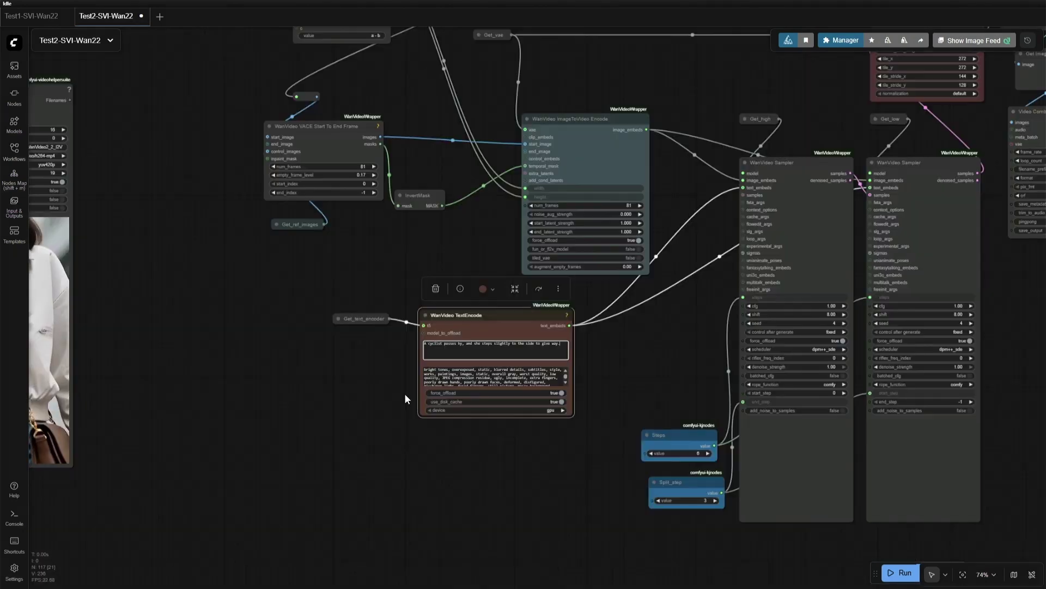
Review the cyclist-passing prompt in TextEncode and run the workflow to generate that clip.
scroll(448, 352, "up", 6)
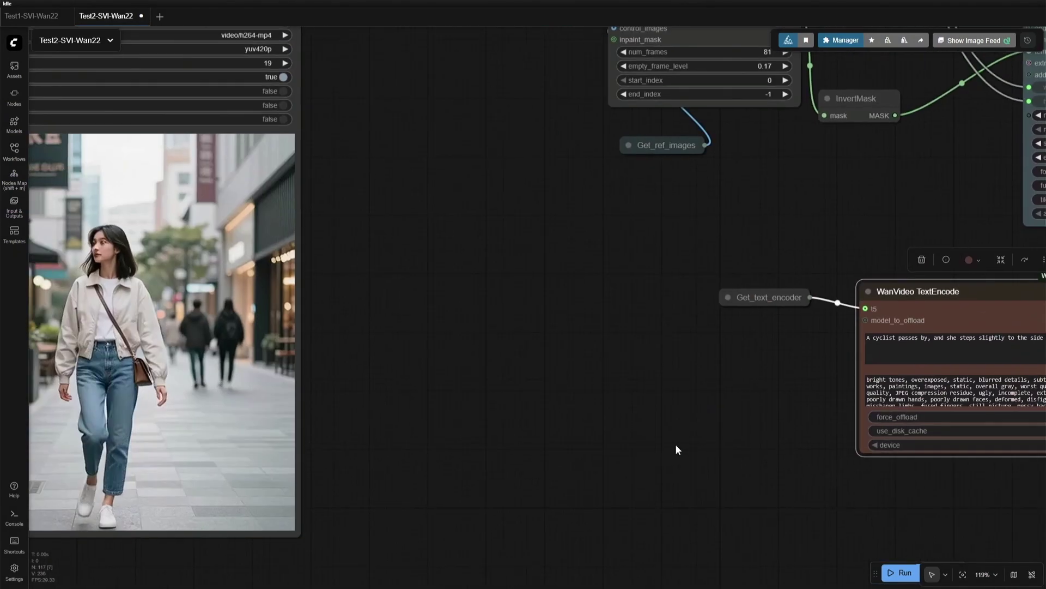
left_click_drag(525, 456, 603, 407)
scroll(603, 408, "down", 10)
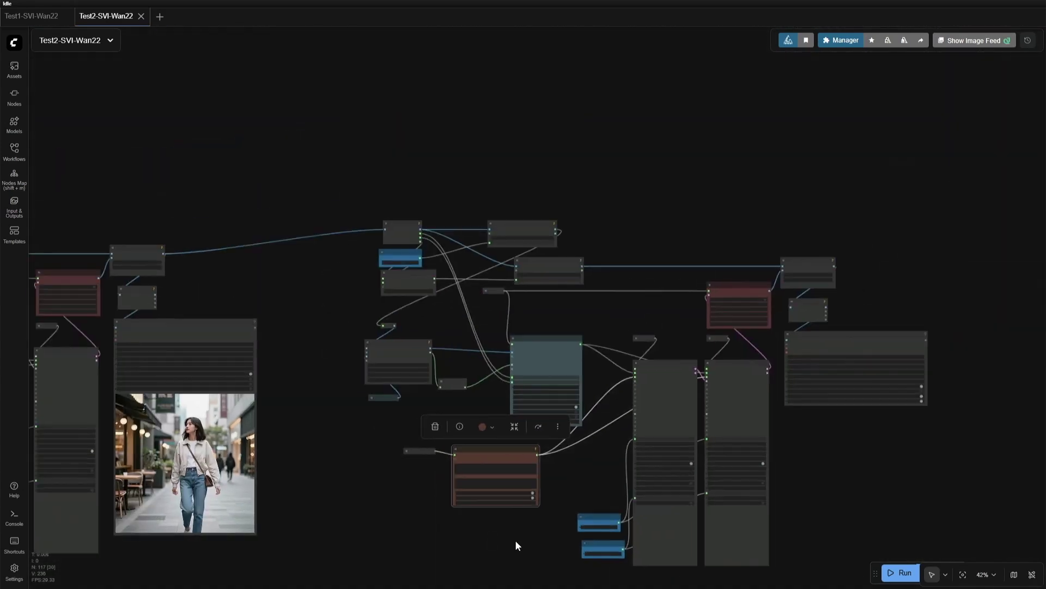
left_click_drag(516, 541, 492, 510)
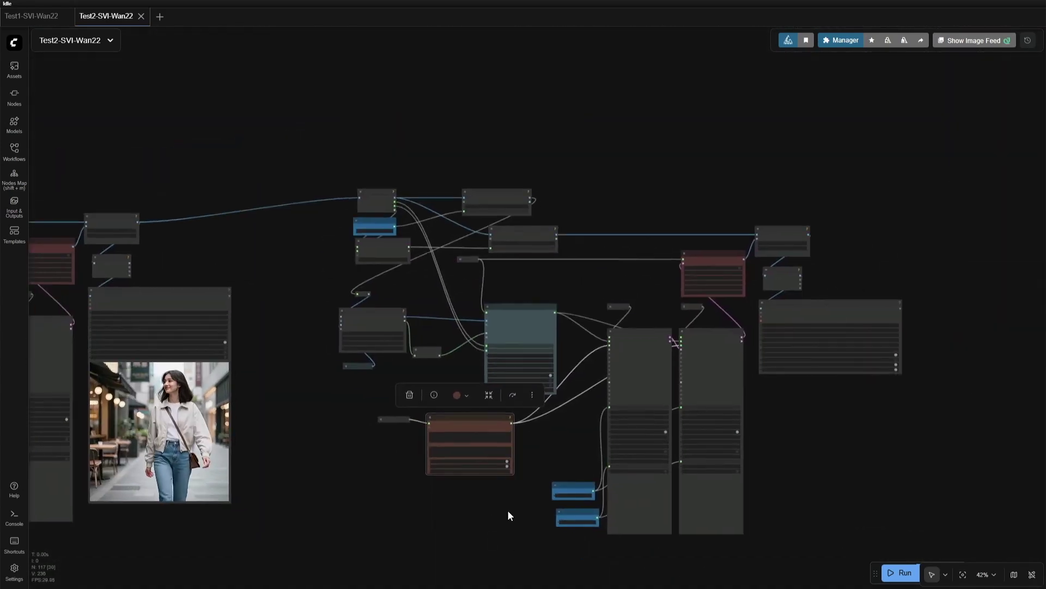
scroll(823, 572, "up", 3)
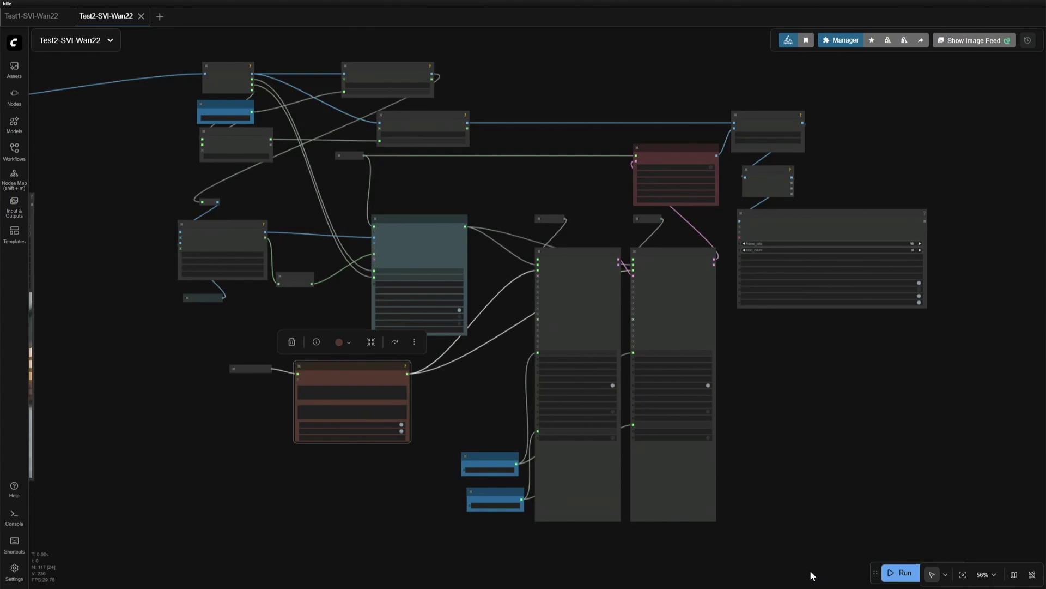
left_click(902, 575)
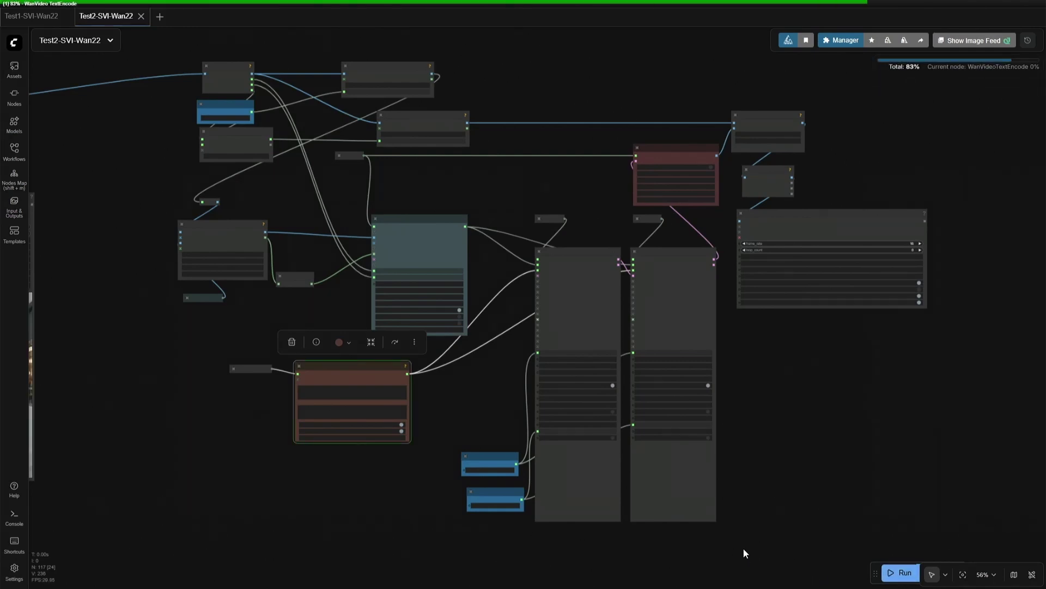
scroll(746, 547, "left", 2)
scroll(423, 501, "up", 4)
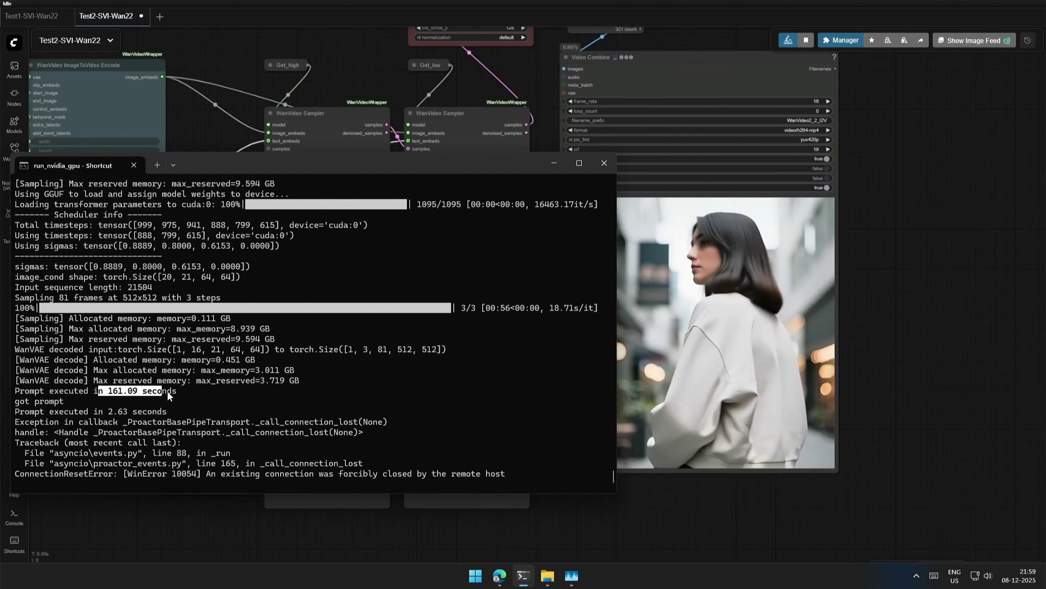
left_click(596, 502)
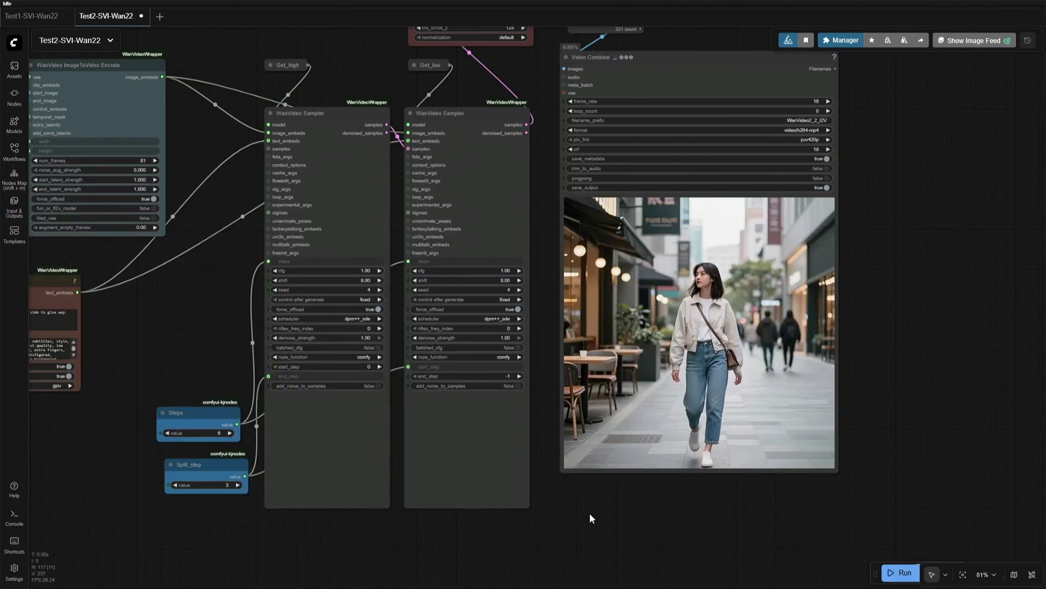
scroll(590, 518, "up", 2)
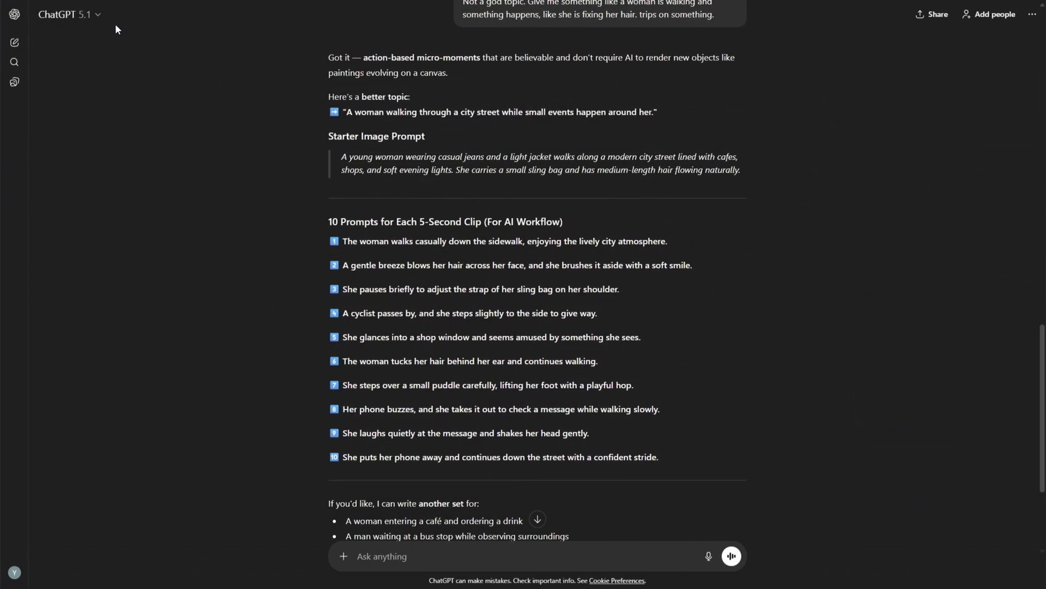
Send ChatGPT the request 'A traveler exploring ancient ruins'.
left_click(88, 16)
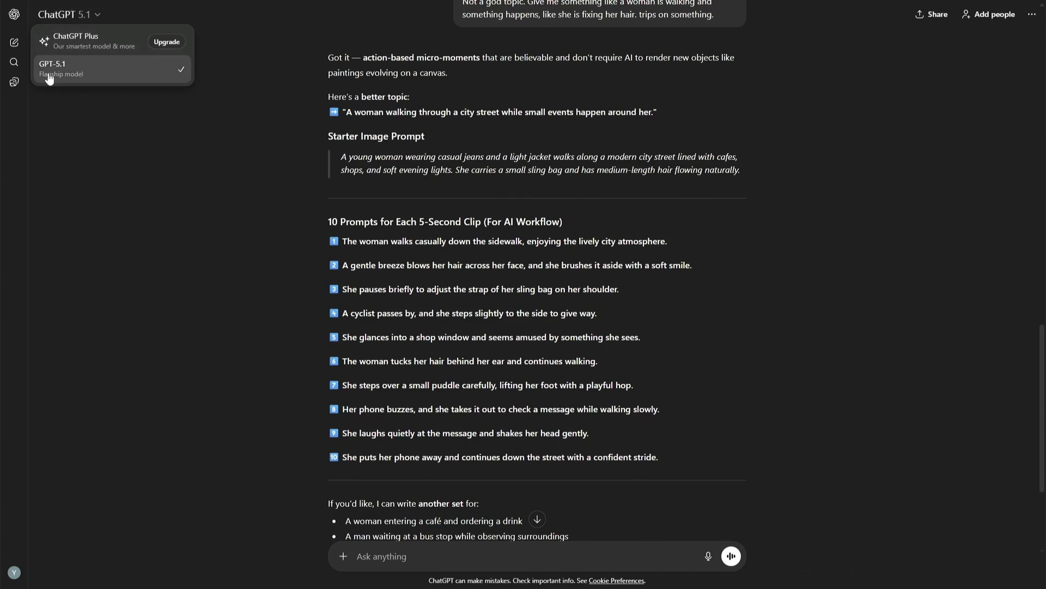
left_click(82, 79)
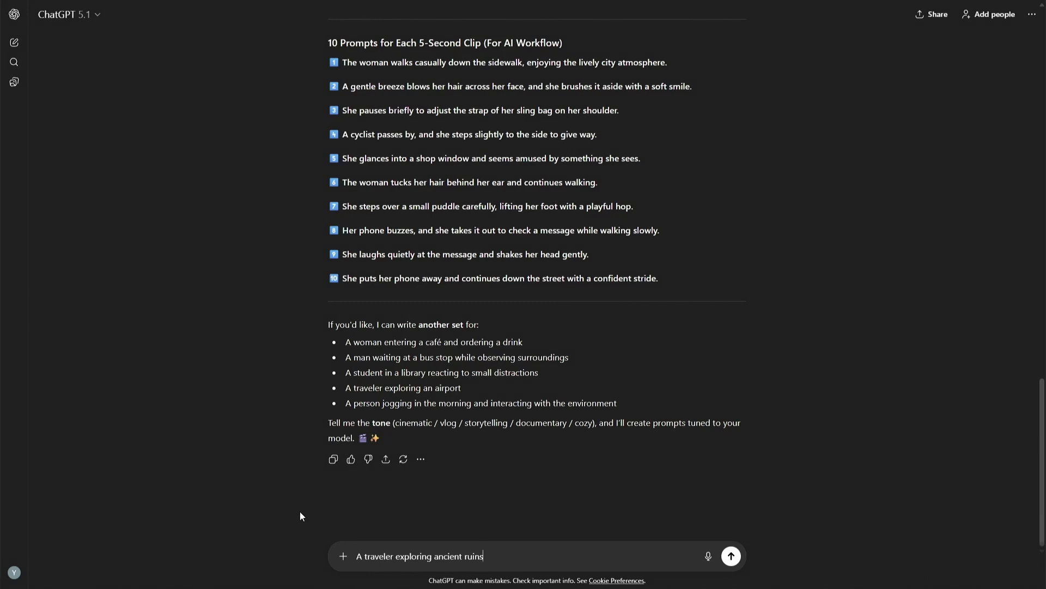
key("Return")
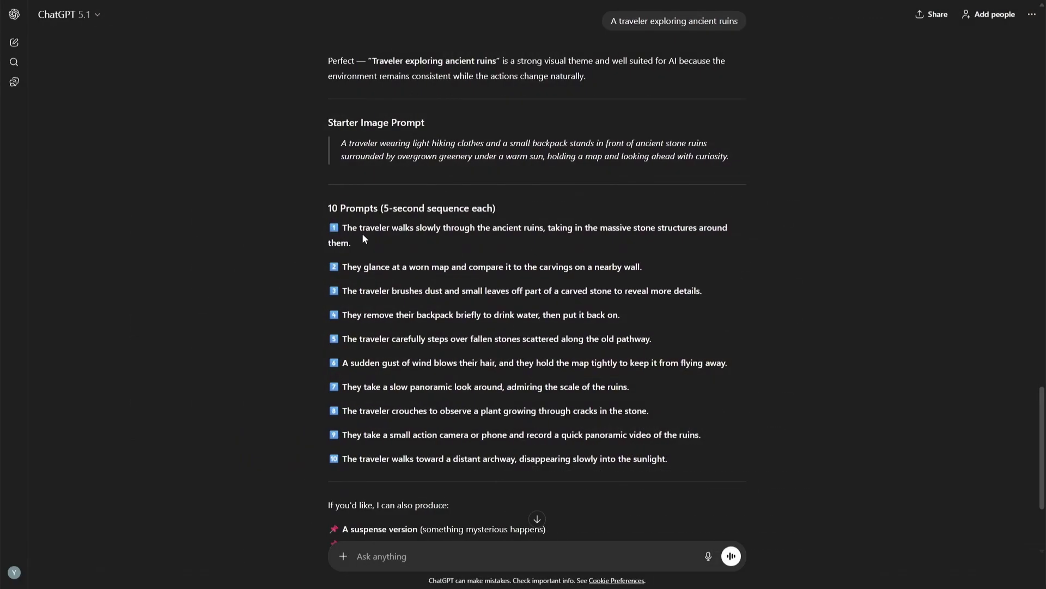
Select the numbered clip prompts one through six from the ruins reply.
left_click_drag(362, 231, 602, 231)
left_click_drag(747, 225, 760, 224)
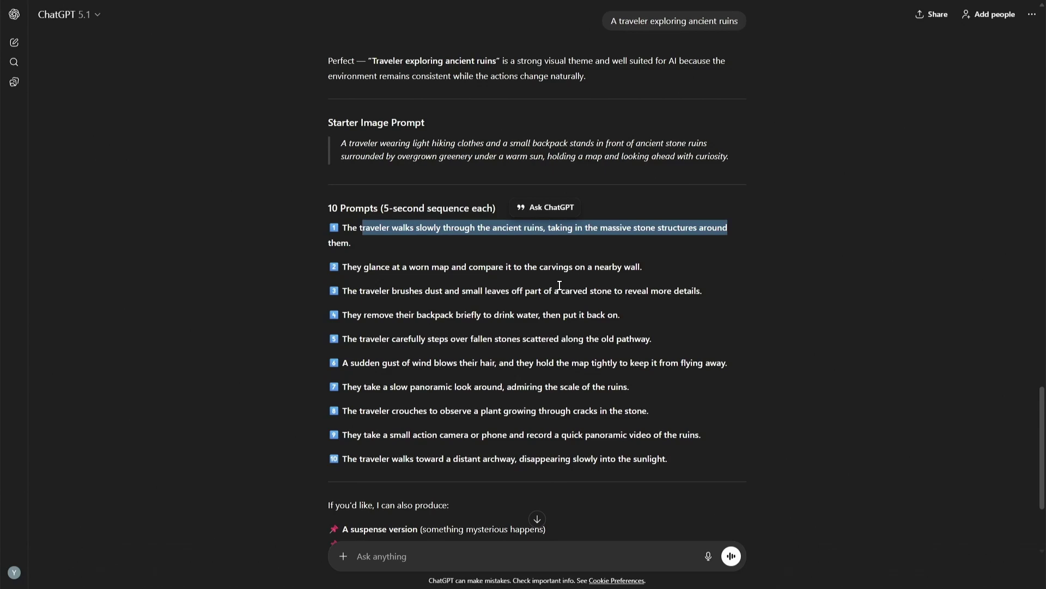
left_click(365, 268)
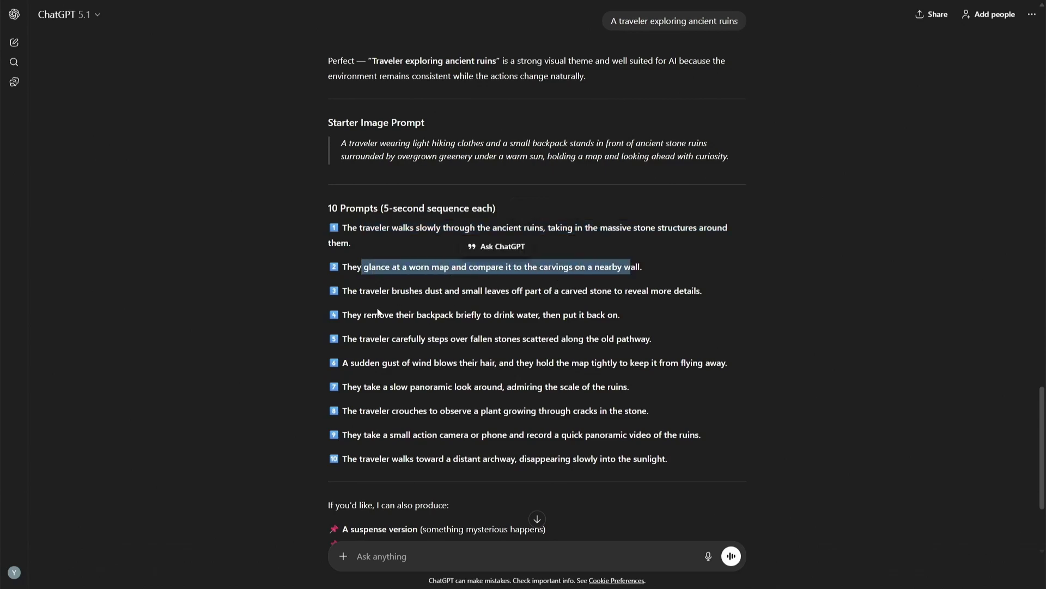
left_click_drag(359, 287, 457, 294)
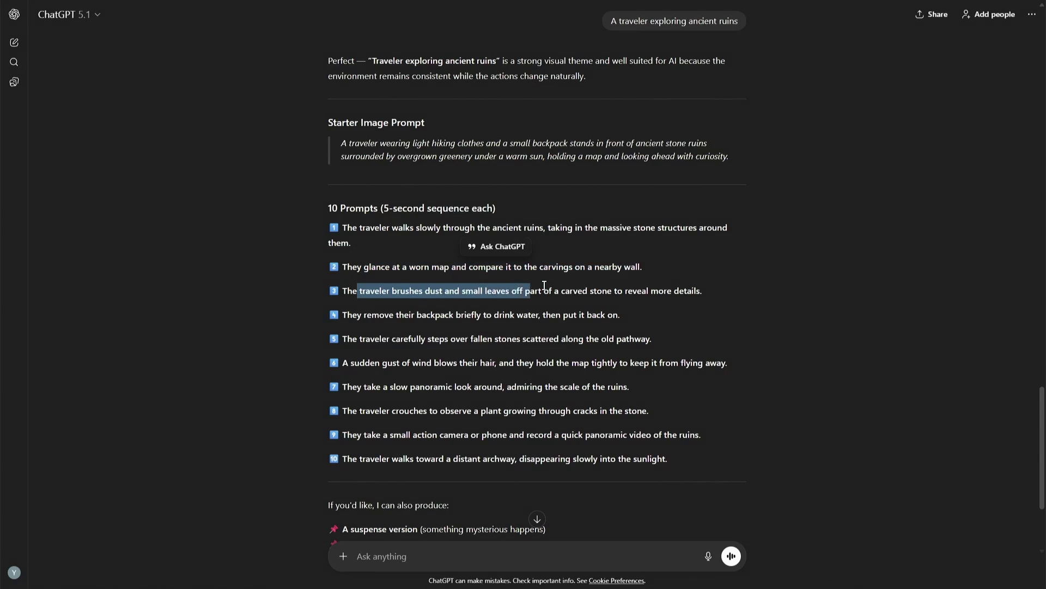
left_click_drag(399, 315, 437, 311)
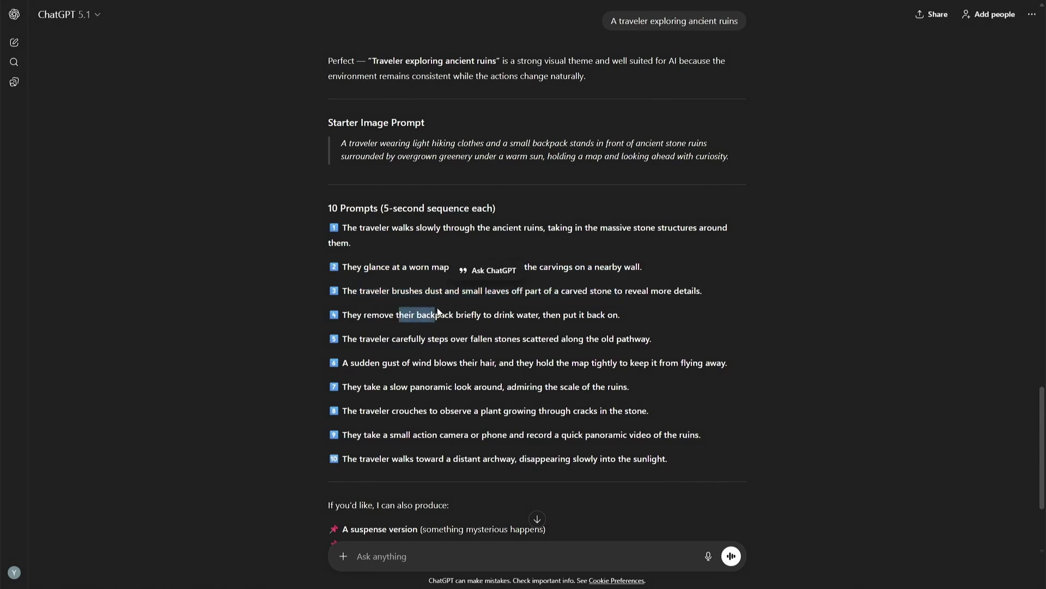
left_click(355, 341)
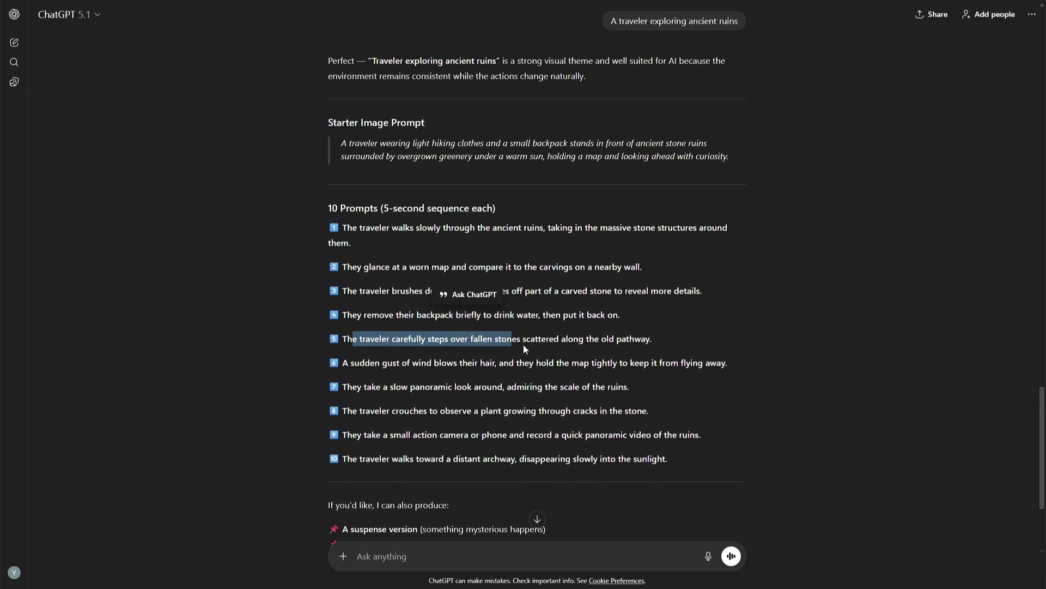
left_click_drag(550, 344, 550, 364)
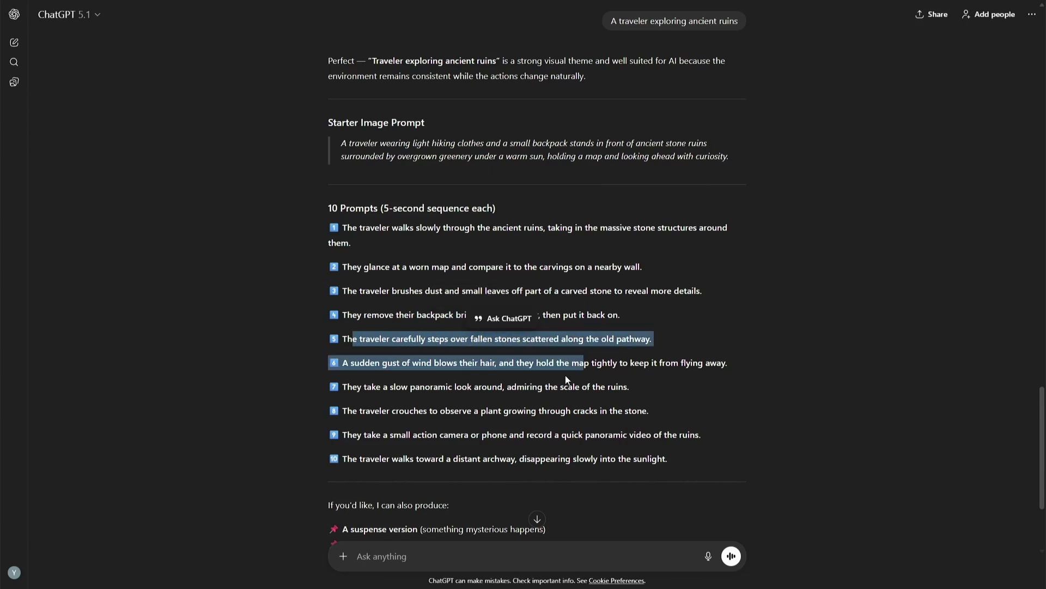
Load the traveler image as the start image and bypass the three later clip groups.
left_click(565, 375)
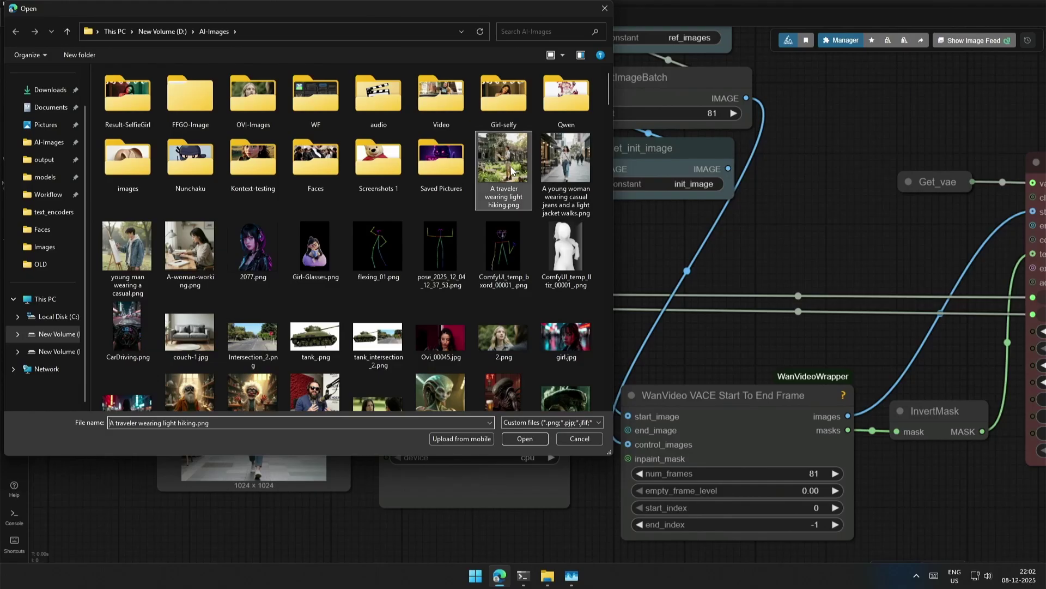
double_click(511, 171)
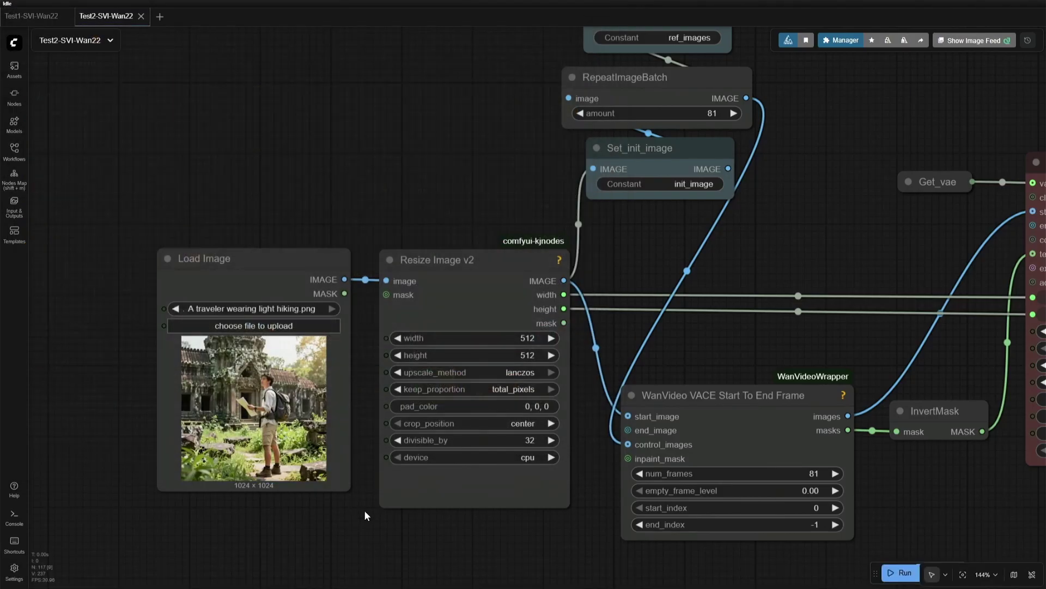
scroll(364, 512, "down", 8)
left_click_drag(649, 557, 335, 438)
scroll(350, 435, "down", 3)
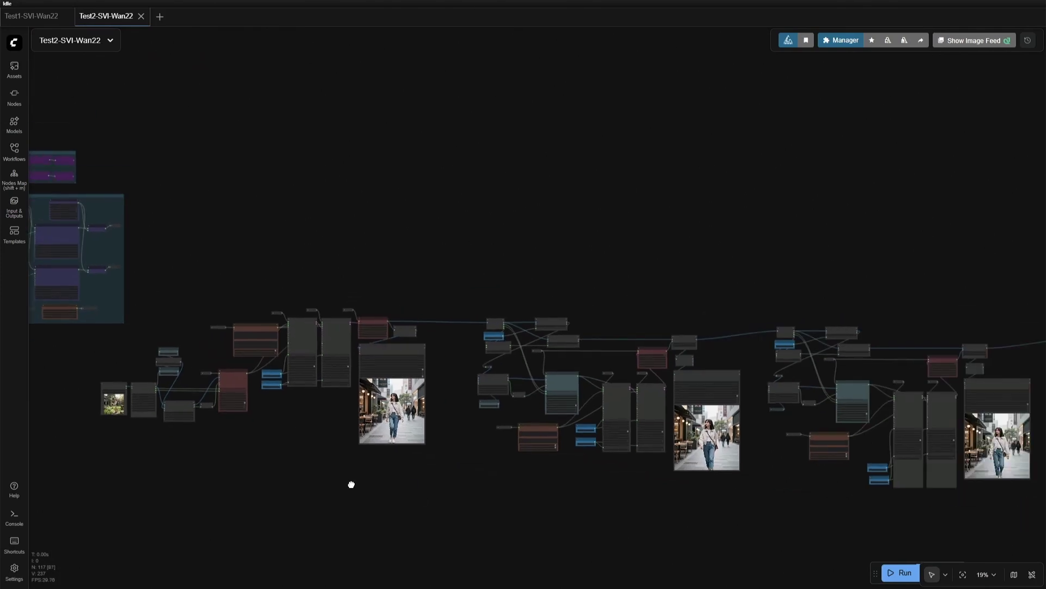
scroll(351, 484, "down", 2)
left_click_drag(276, 311, 906, 498)
key("ctrl+b")
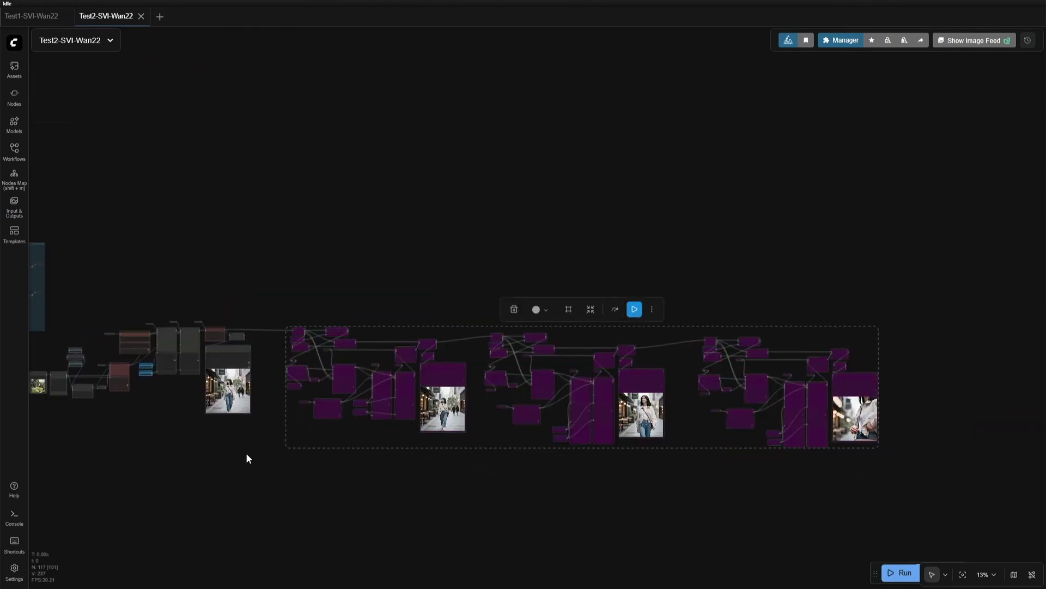
Paste the first ruins-walk prompt into the TextEncode node and re-enable the second clip group.
scroll(315, 493, "up", 10)
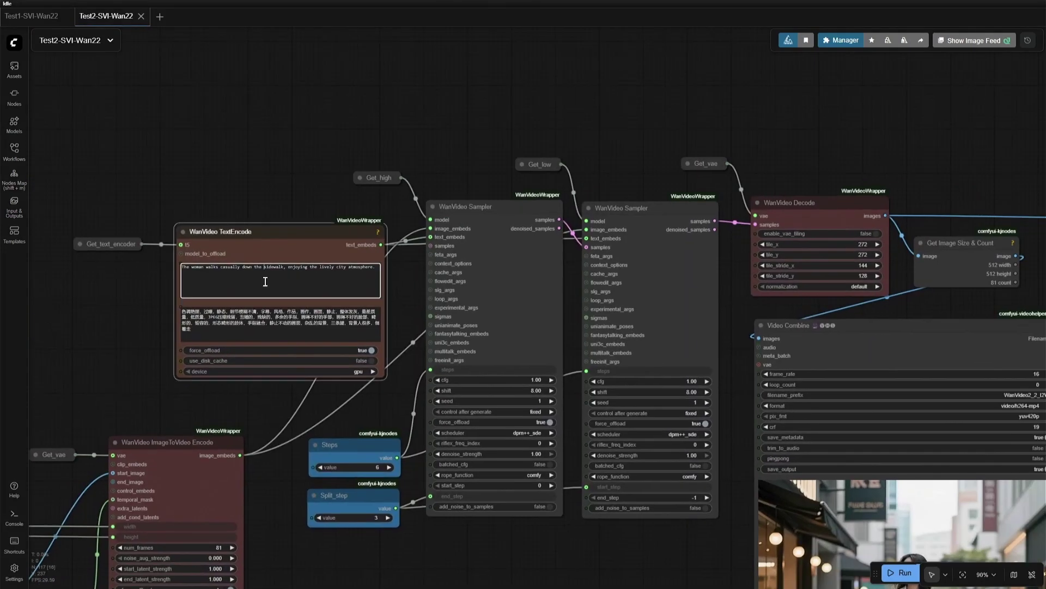
type("The traveler walks slowly through the ancient ruins, taking in the massive stone structures around them.")
scroll(158, 313, "up", 5)
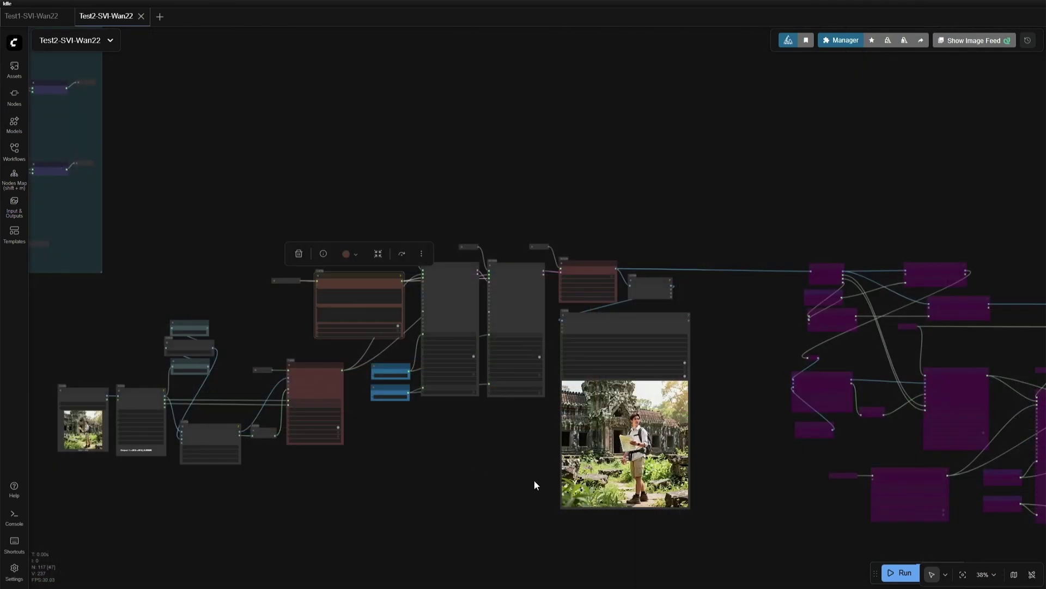
scroll(656, 515, "up", 10)
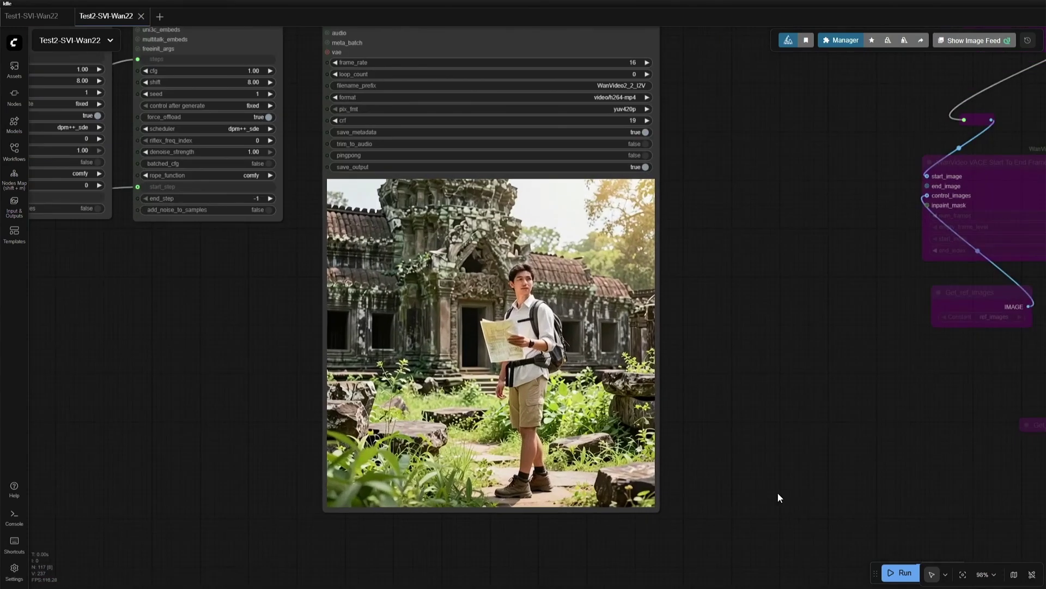
scroll(778, 485, "left", 2)
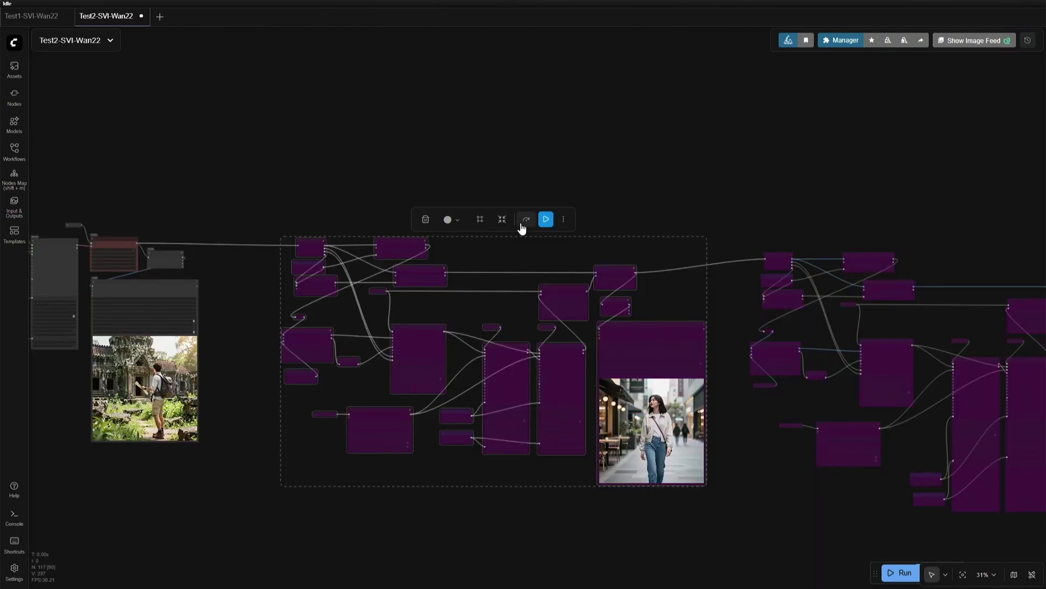
left_click(525, 220)
left_click(346, 180)
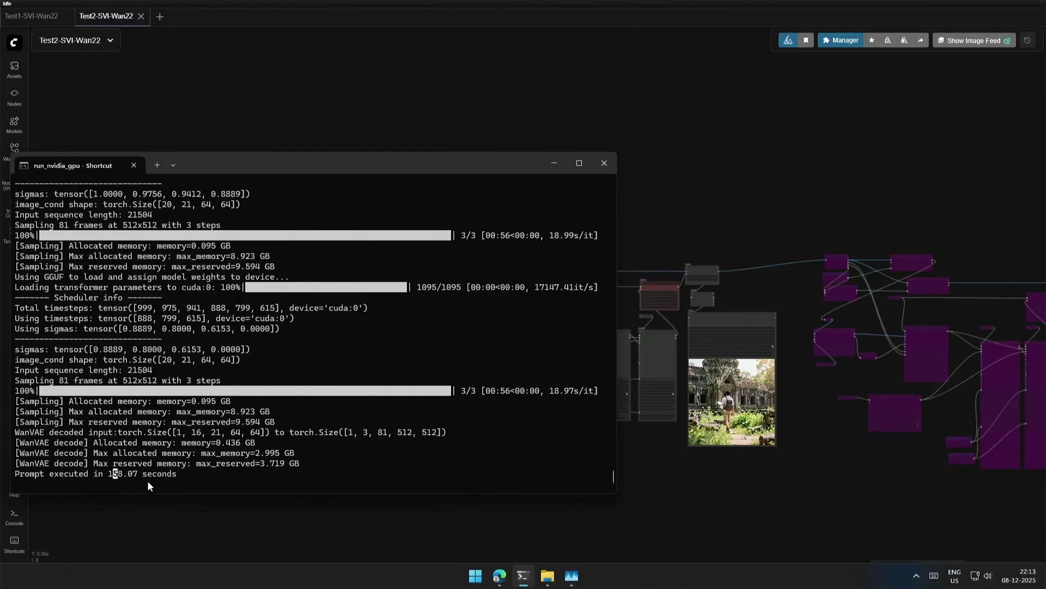
Return to the workflow canvas and move the view toward the second clip's output.
left_click(143, 502)
scroll(787, 439, "up", 12)
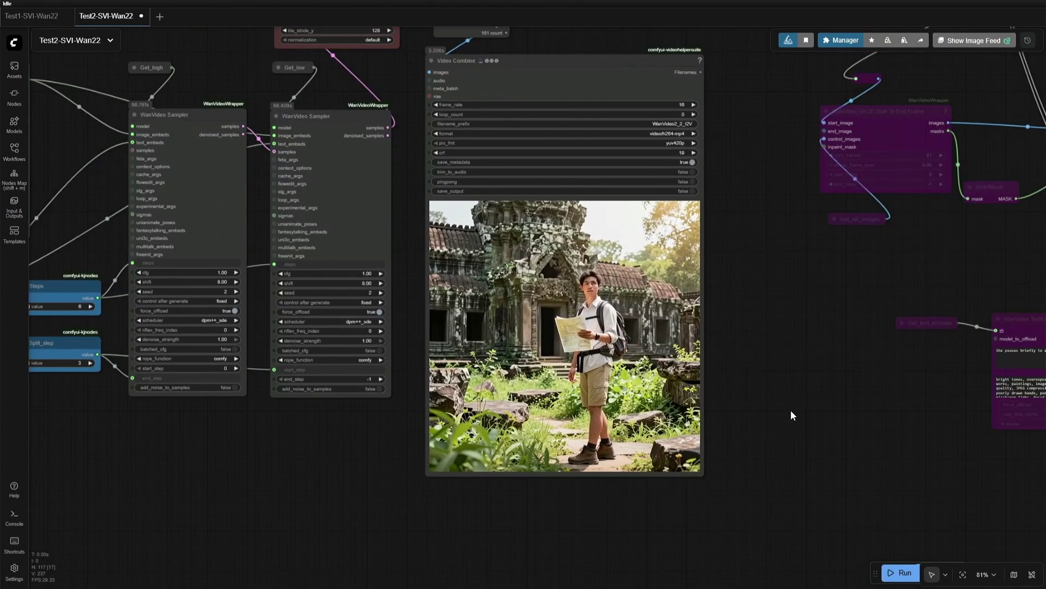
left_click_drag(793, 416, 810, 425)
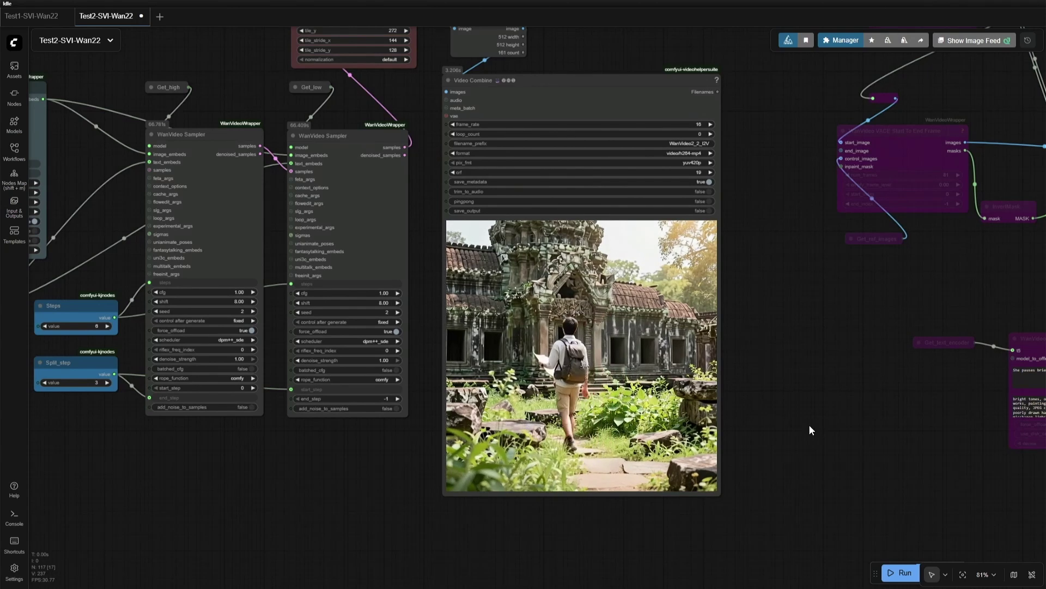
Center the next sampler's Video Combine preview, then bring the Model links note into view.
scroll(644, 537, "down", 5)
scroll(645, 538, "up", 8)
left_click_drag(654, 546, 536, 578)
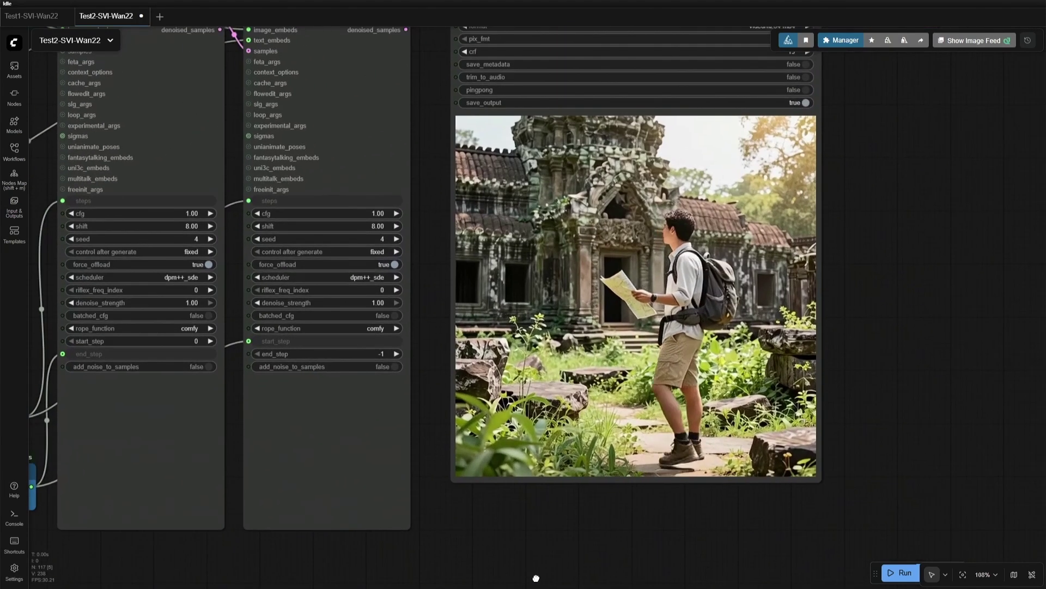
left_click_drag(486, 556, 523, 567)
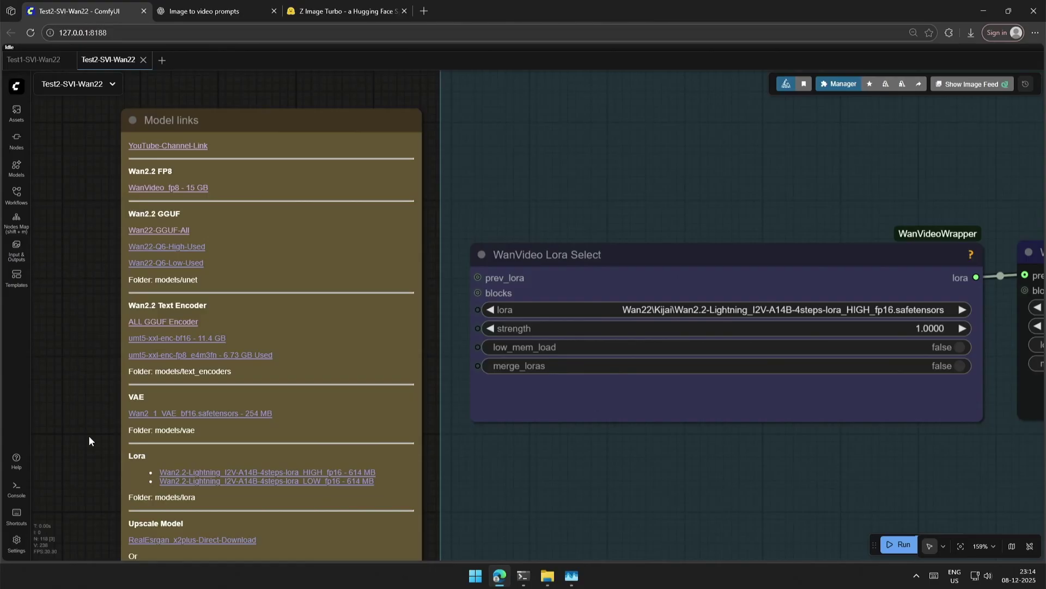
left_click_drag(89, 437, 107, 403)
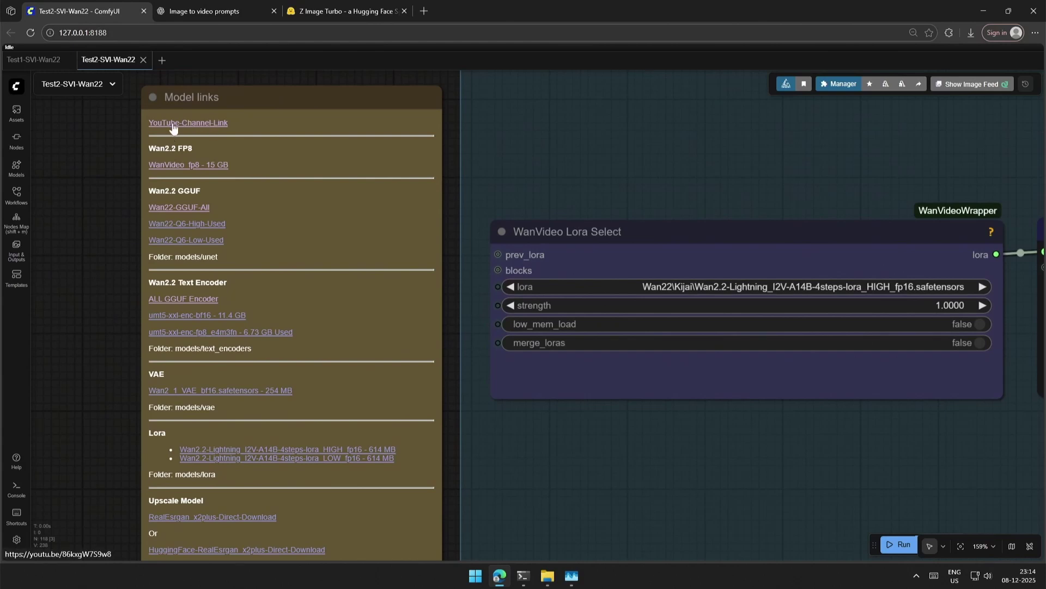
Review the four Wan2.2 I2V files on the WanVideo fp8 download page.
left_click(192, 166)
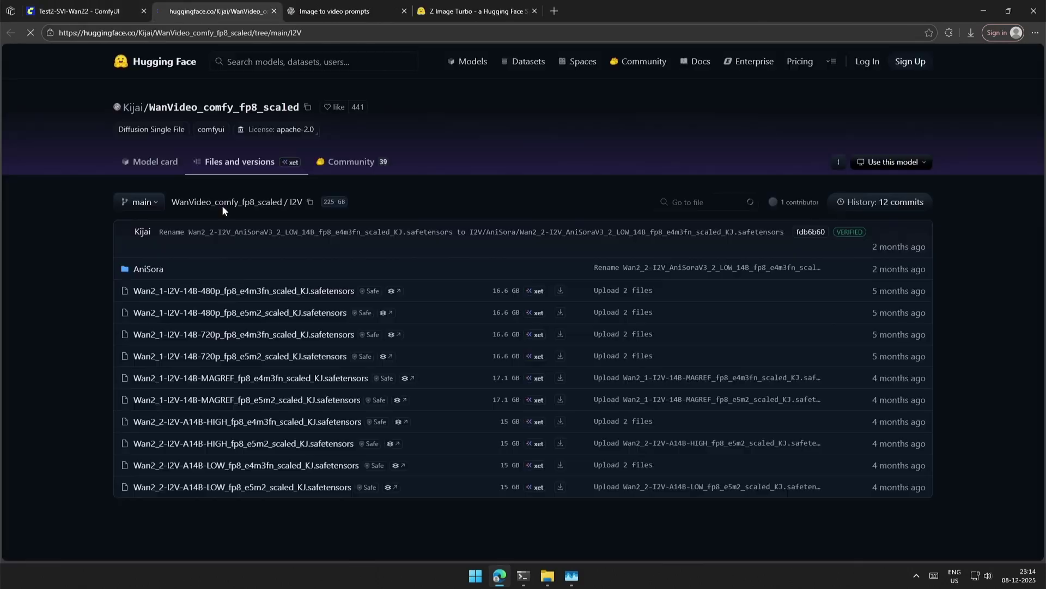
left_click_drag(94, 413, 611, 535)
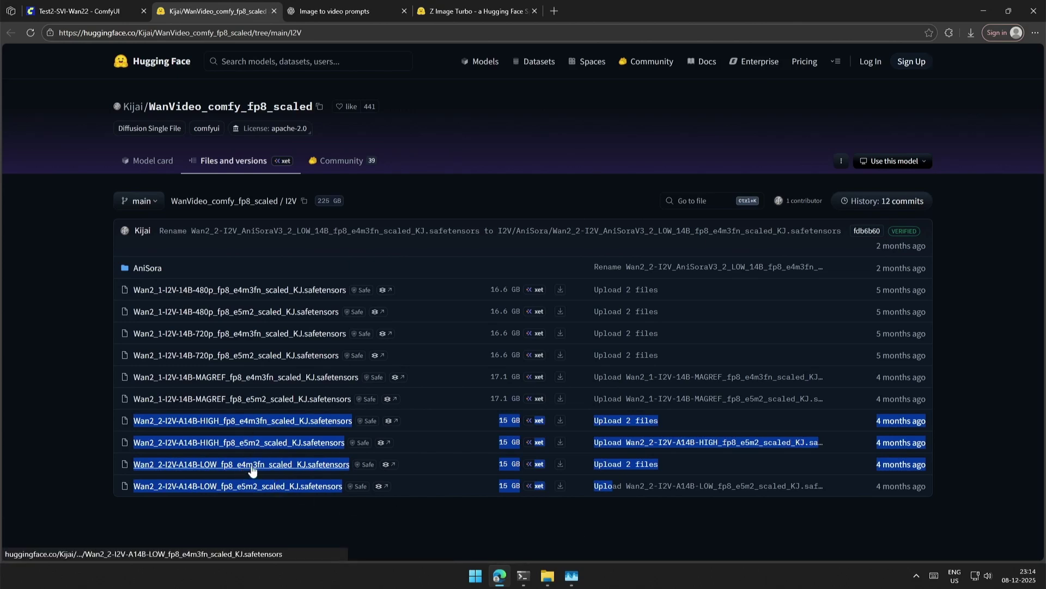
left_click(47, 409)
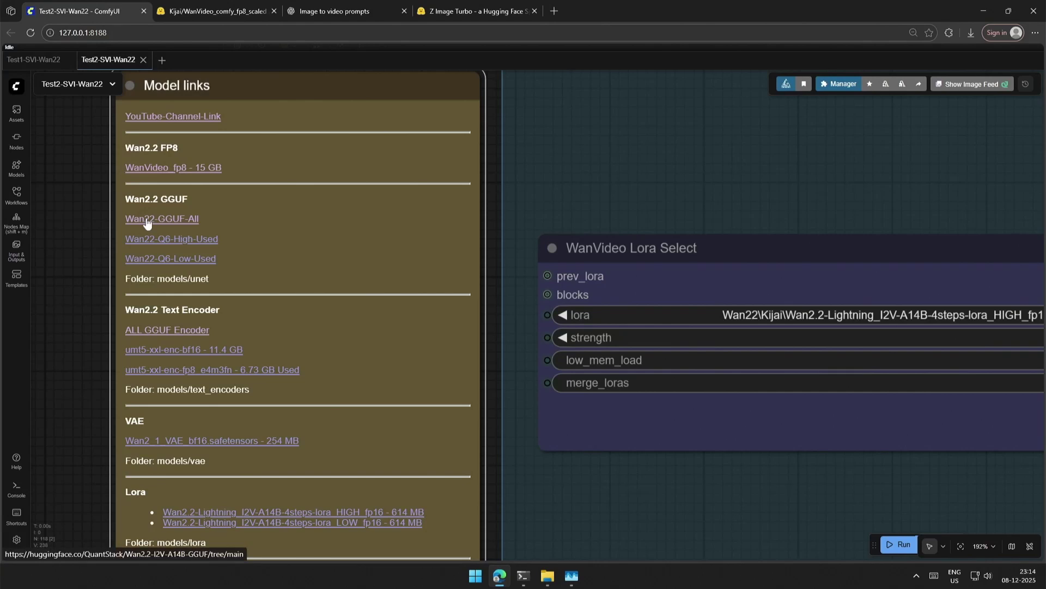
Browse the Wan22-GGUF-All repository's HighNoise and LowNoise folders, then close that tab.
left_click(96, 219)
left_click(146, 254)
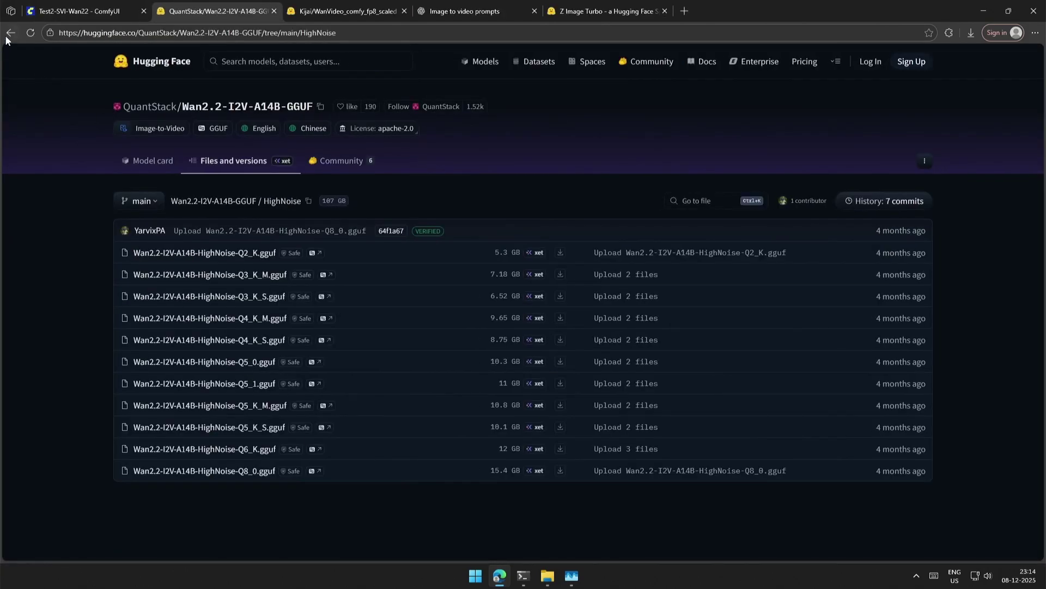
left_click(6, 36)
left_click(156, 275)
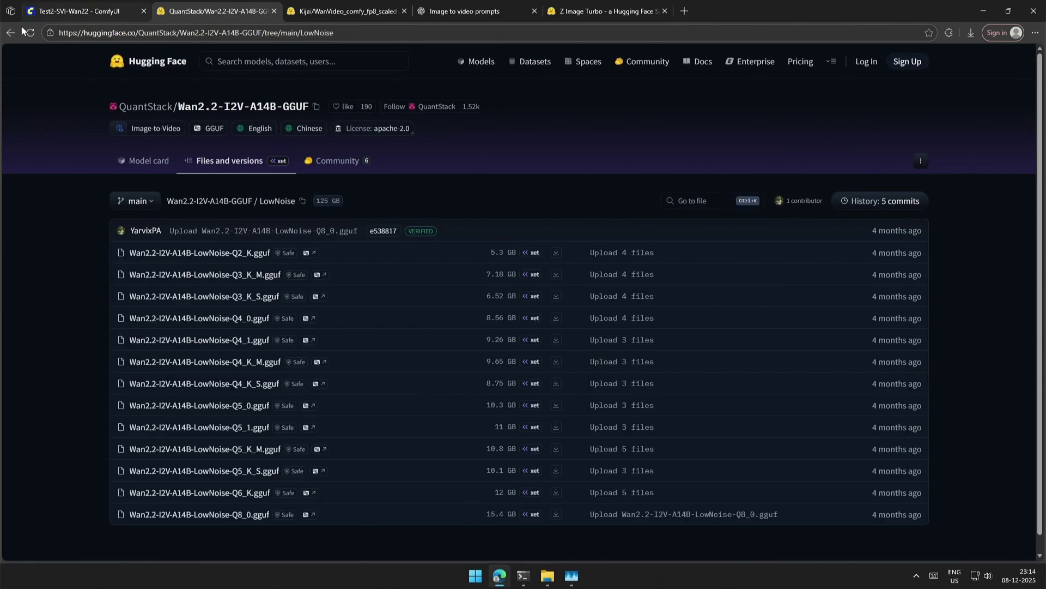
key("ctrl+w")
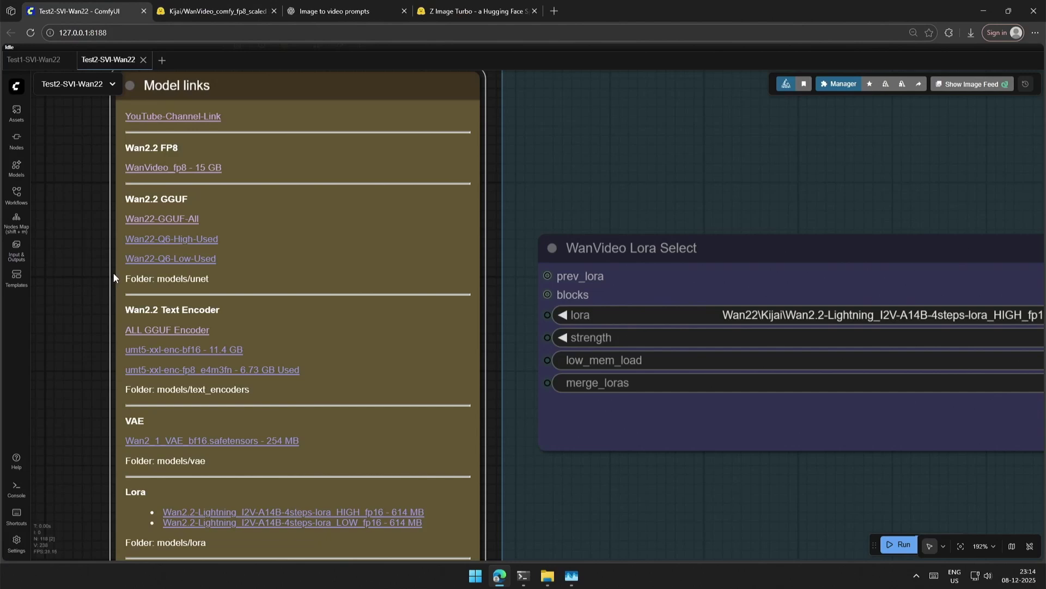
Check the Wan22-Q6-High-Used link and the ALL GGUF Encoder page's quantized encoder variants.
left_click(193, 241)
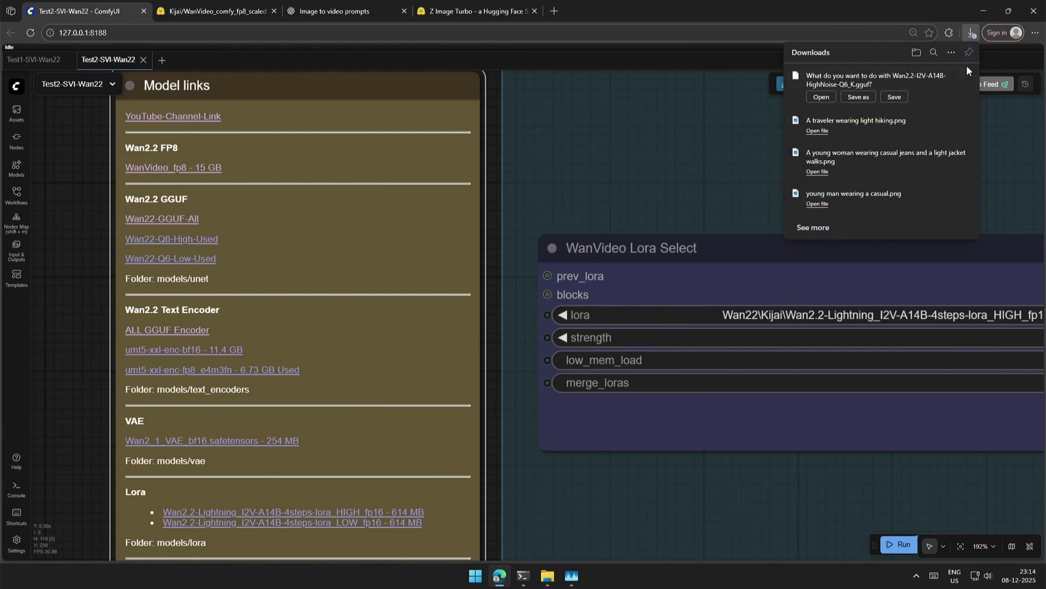
left_click(967, 77)
scroll(193, 242, "down", 2)
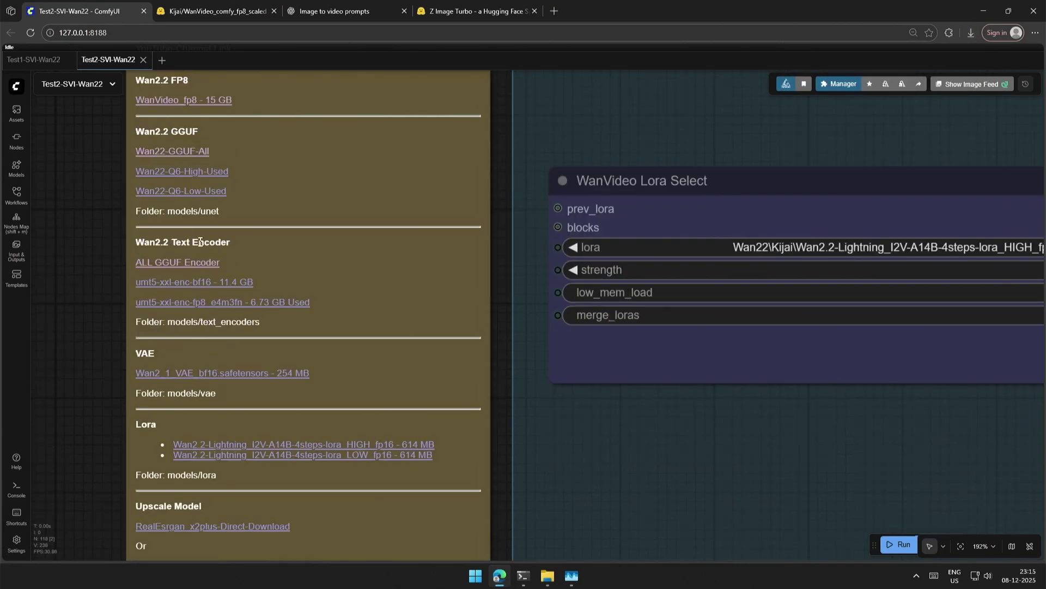
left_click(169, 262)
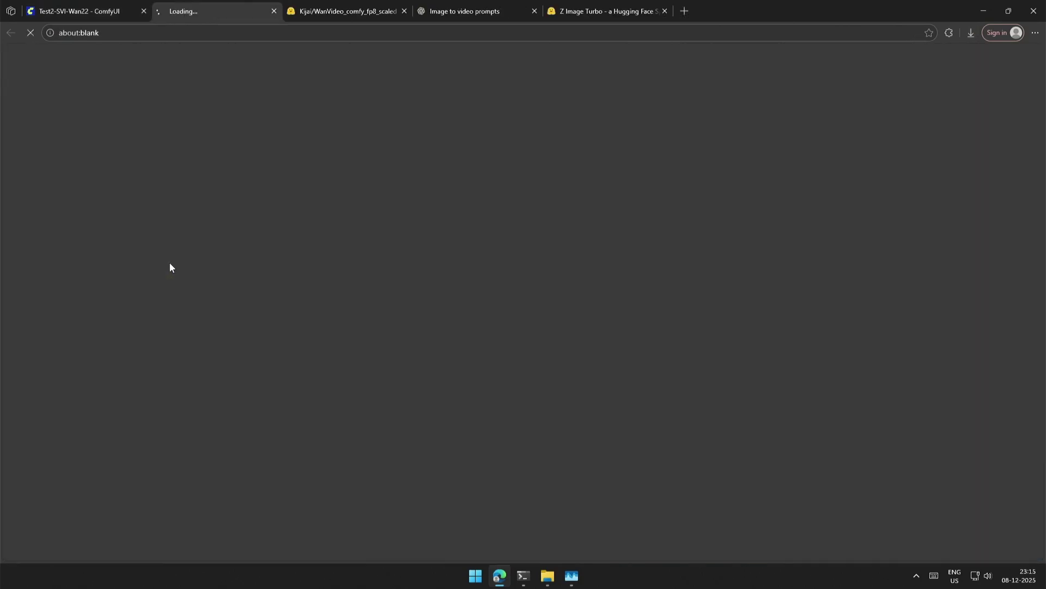
left_click_drag(106, 345, 608, 513)
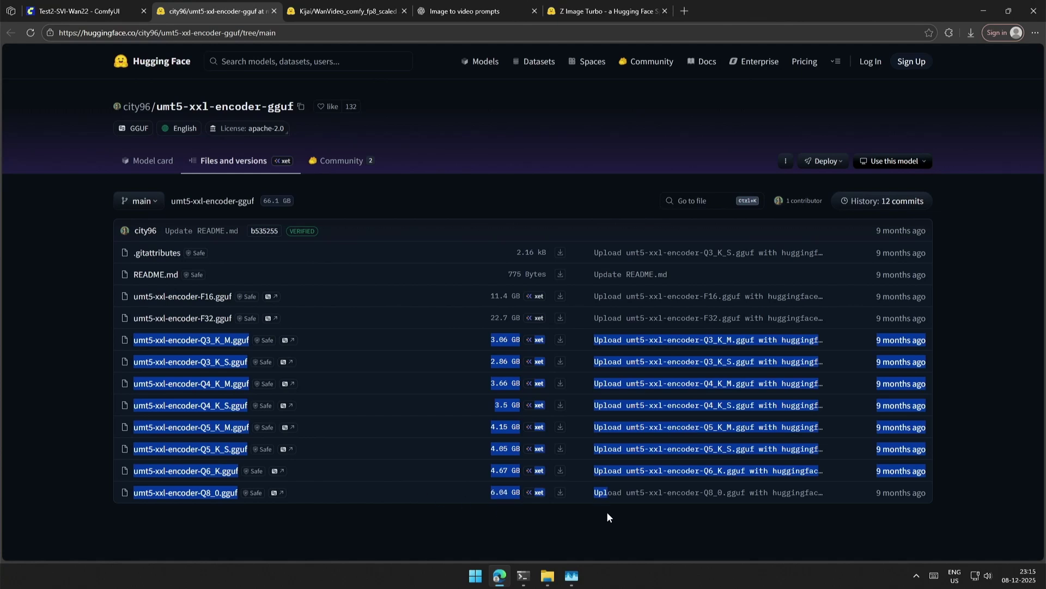
key("ctrl+shift+Tab")
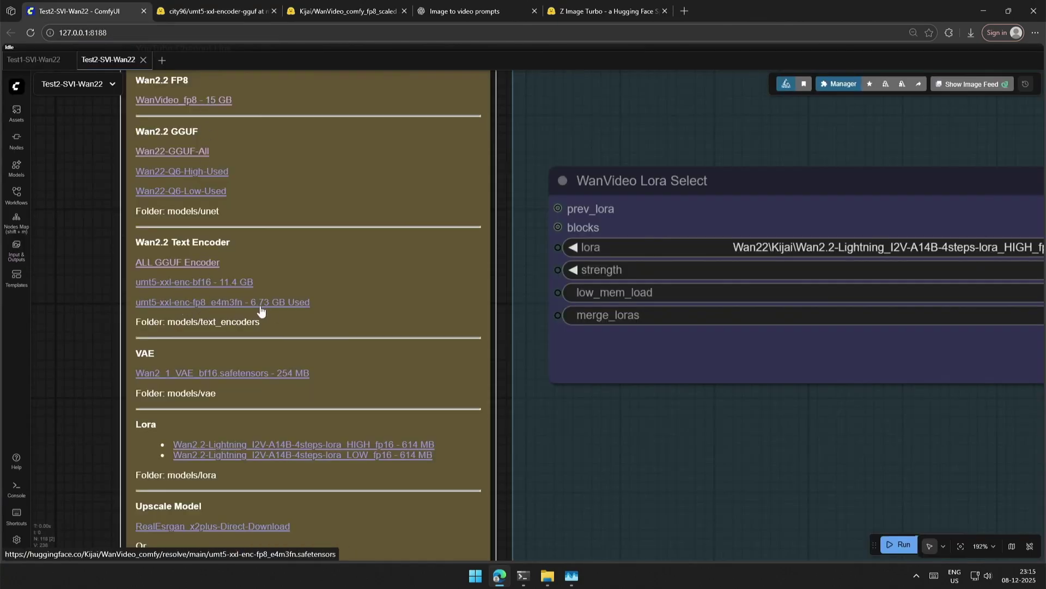
Download the umt5 fp8 text encoder and the SVI high-noise LoRA from the note.
left_click(231, 303)
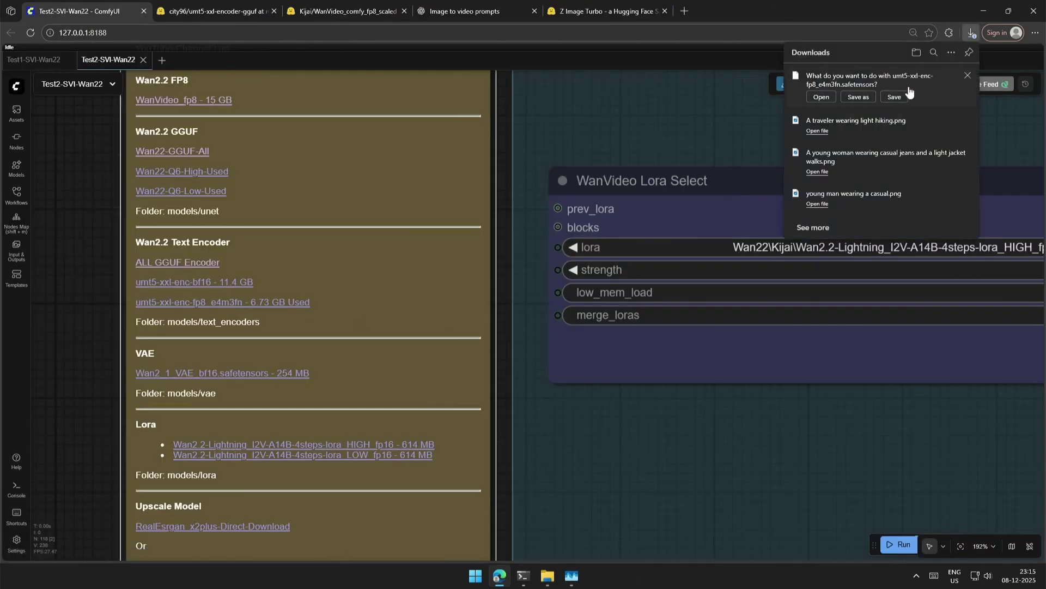
left_click(966, 77)
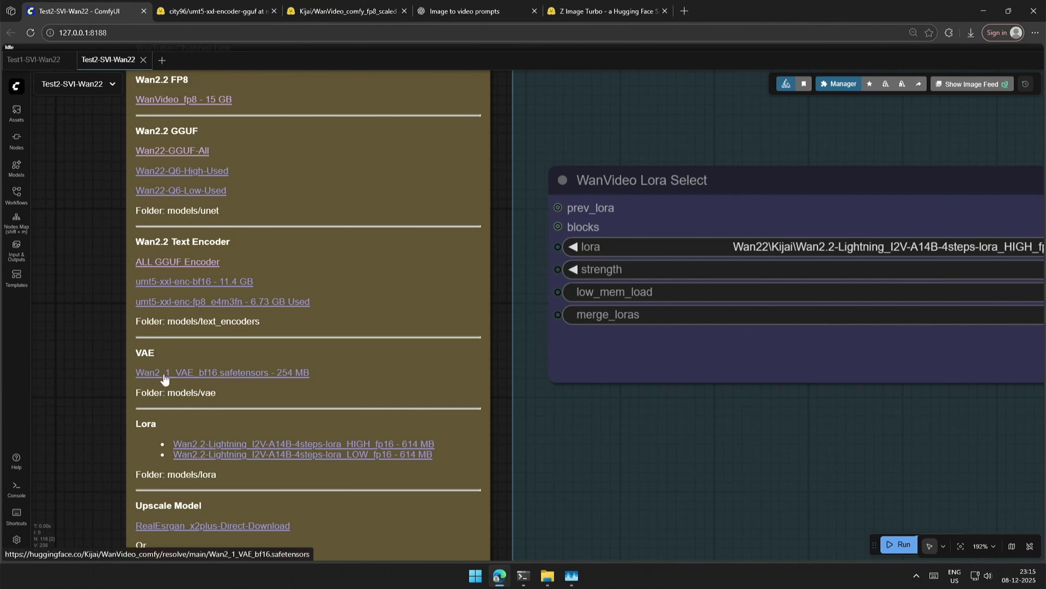
scroll(75, 300, "down", 2)
scroll(75, 300, "down", 1)
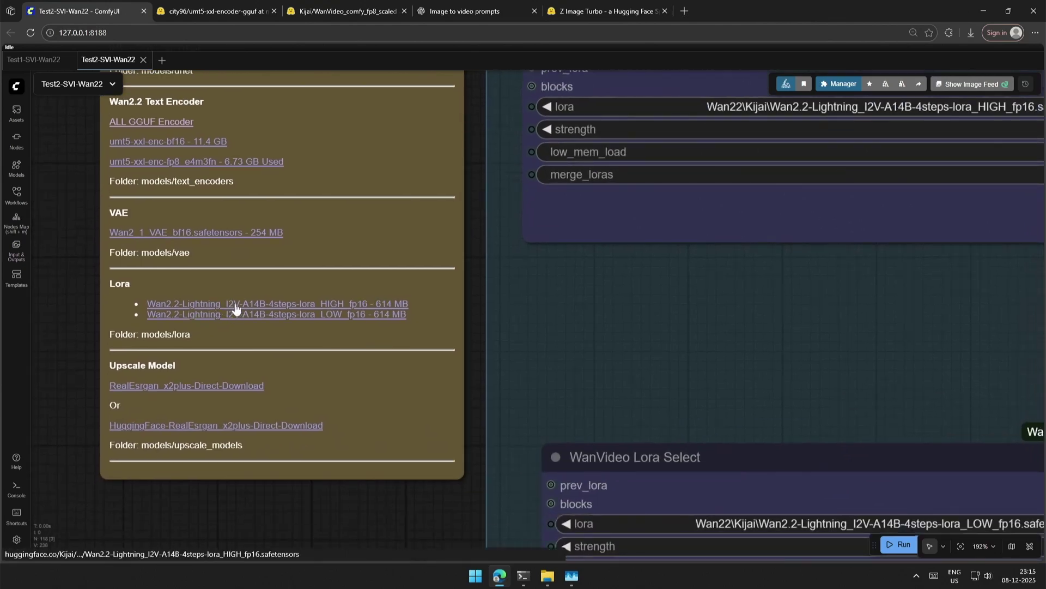
scroll(234, 303, "up", 1)
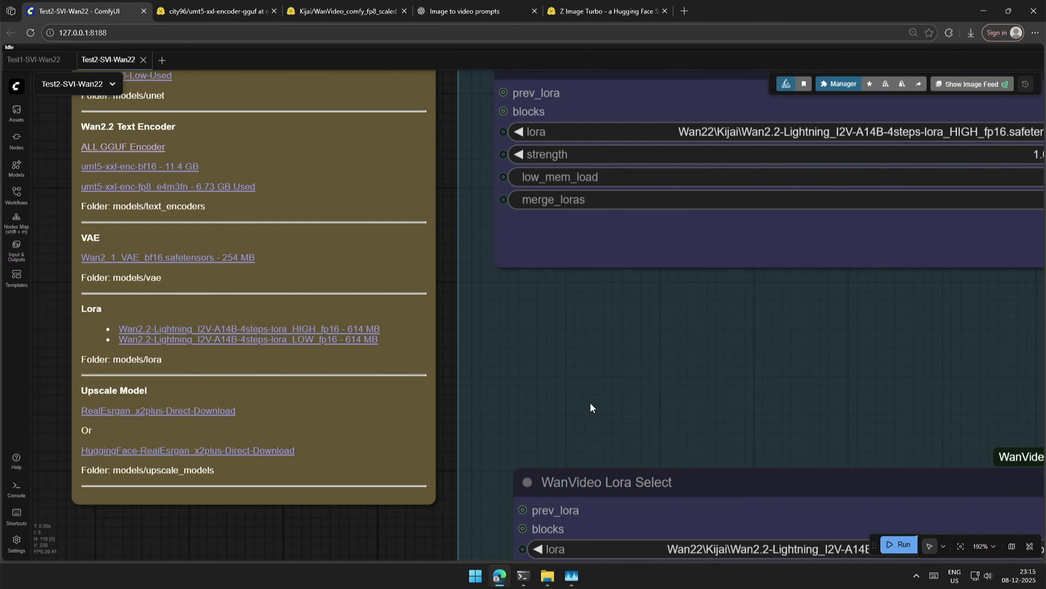
scroll(590, 401, "down", 3)
left_click_drag(613, 384, 343, 434)
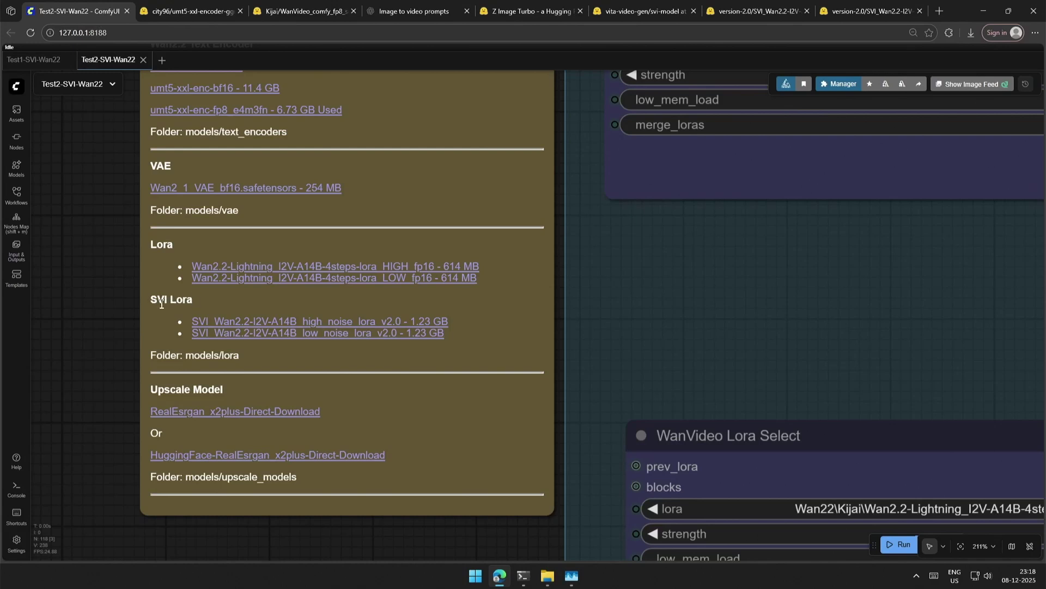
left_click(321, 323)
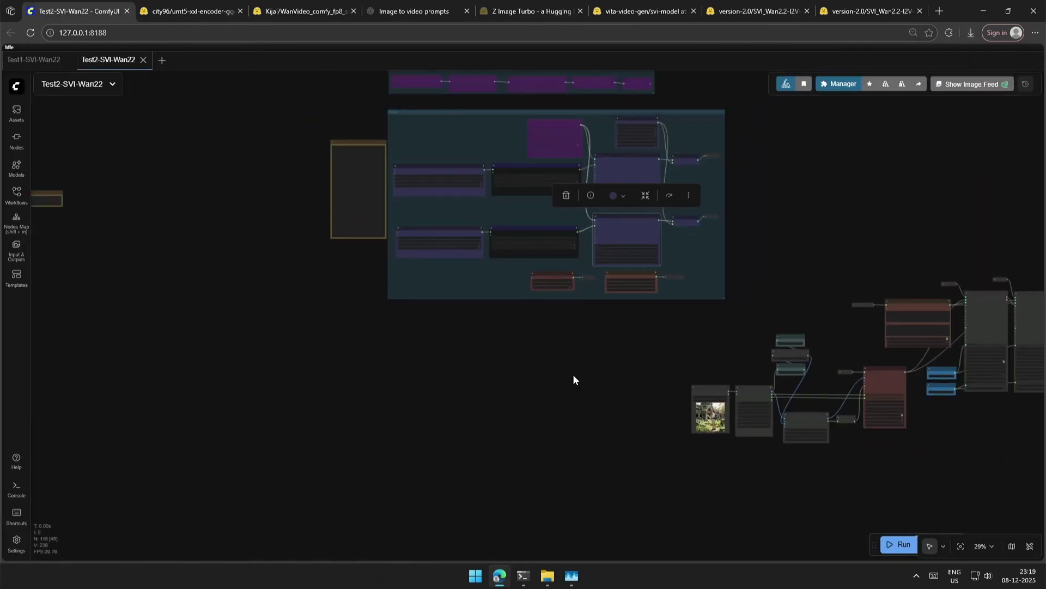
Rename the Set_text_encoder constant from text_encoder_0 to text_encoder.
scroll(574, 378, "down", 2)
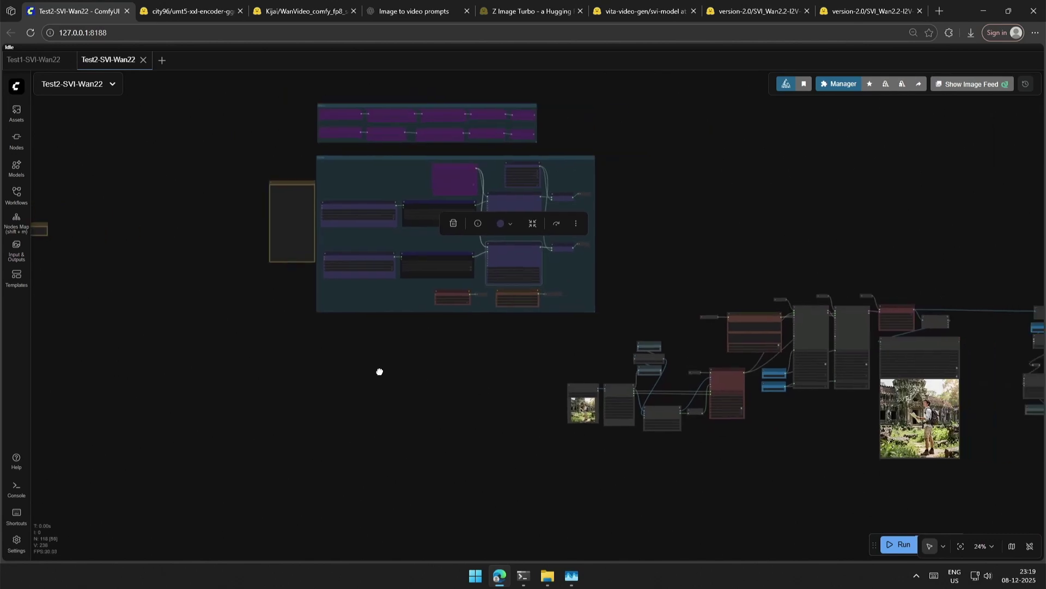
left_click_drag(378, 369, 559, 463)
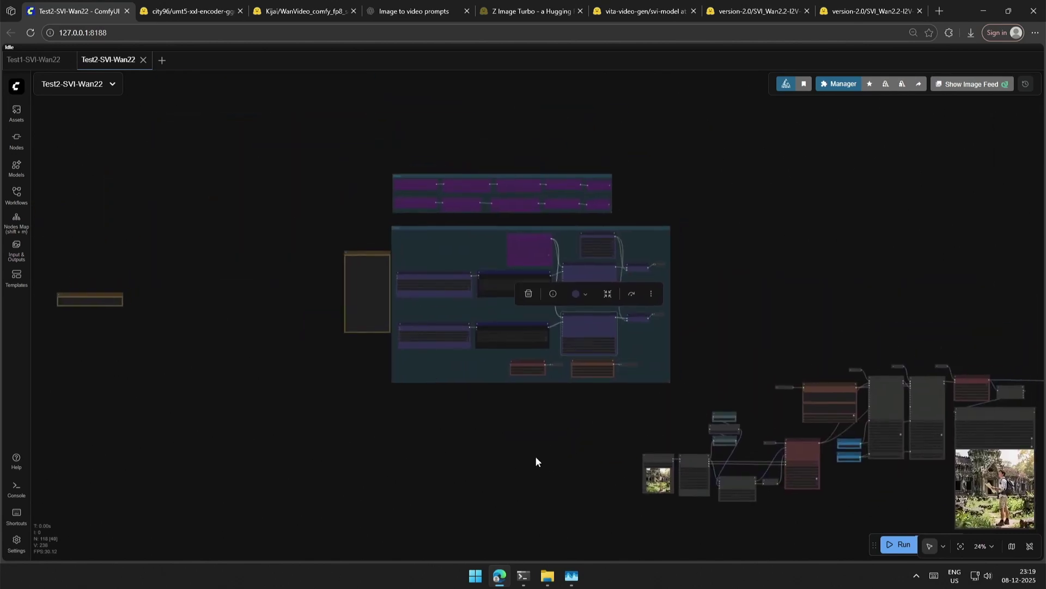
scroll(536, 461, "up", 5)
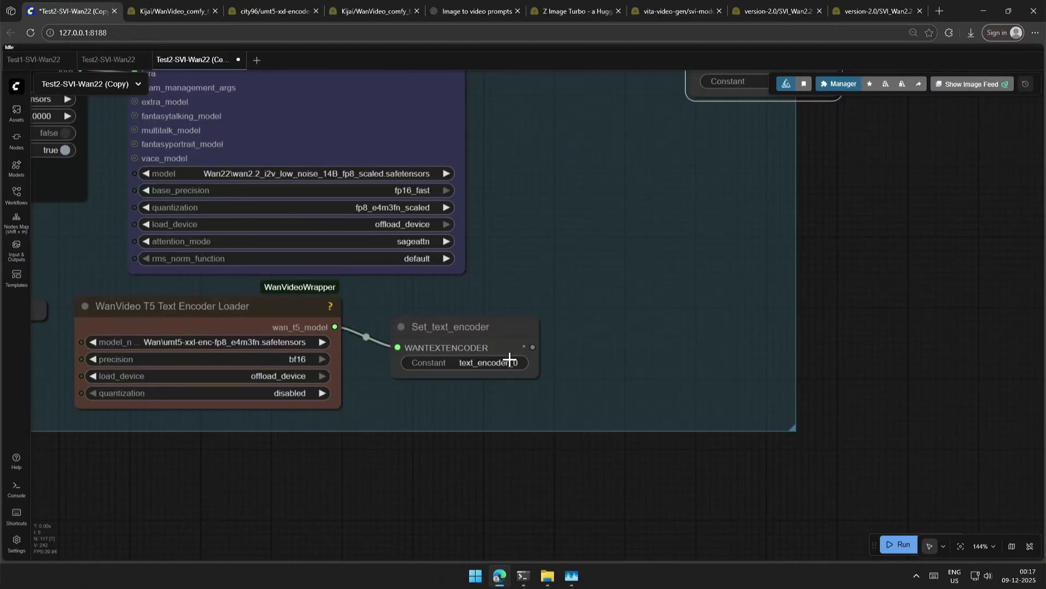
left_click(506, 361)
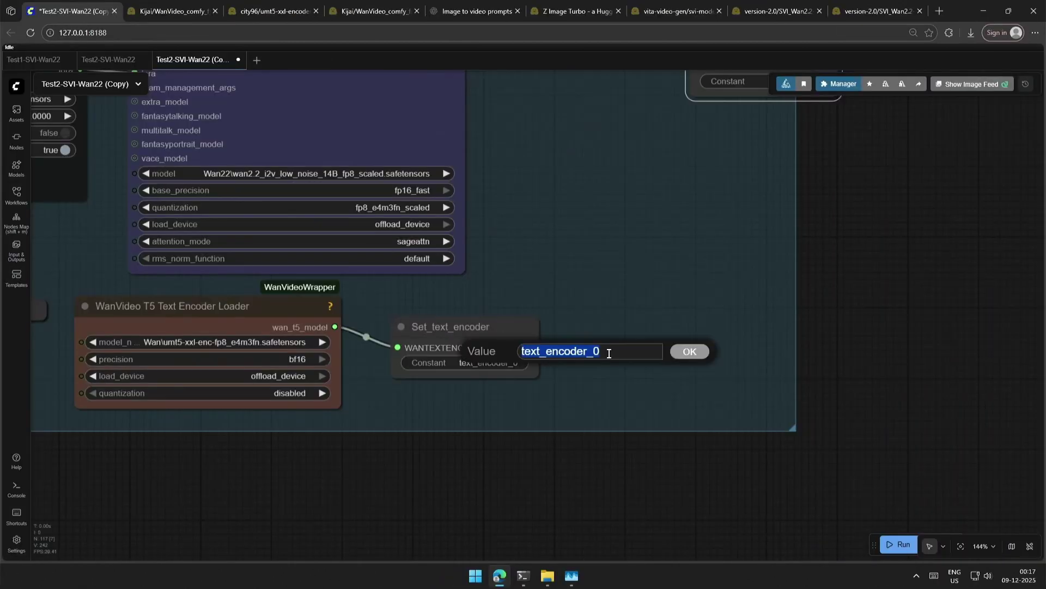
left_click(636, 351)
key("BackSpace")
key("BackSpace")
key("Return")
Rename the Set_vae constant from vae_0 to vae.
scroll(610, 352, "left", 5)
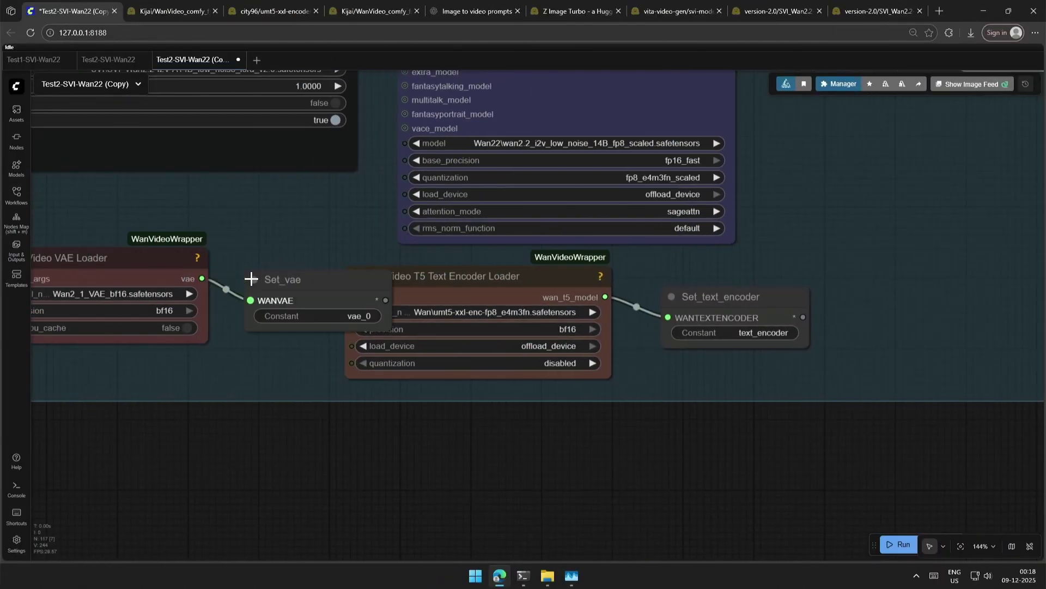
left_click(327, 315)
left_click(422, 304)
key("BackSpace")
key("BackSpace")
key("Return")
Move the FP8 group up and right, then queue the run with Ctrl+Enter.
scroll(953, 309, "down", 5)
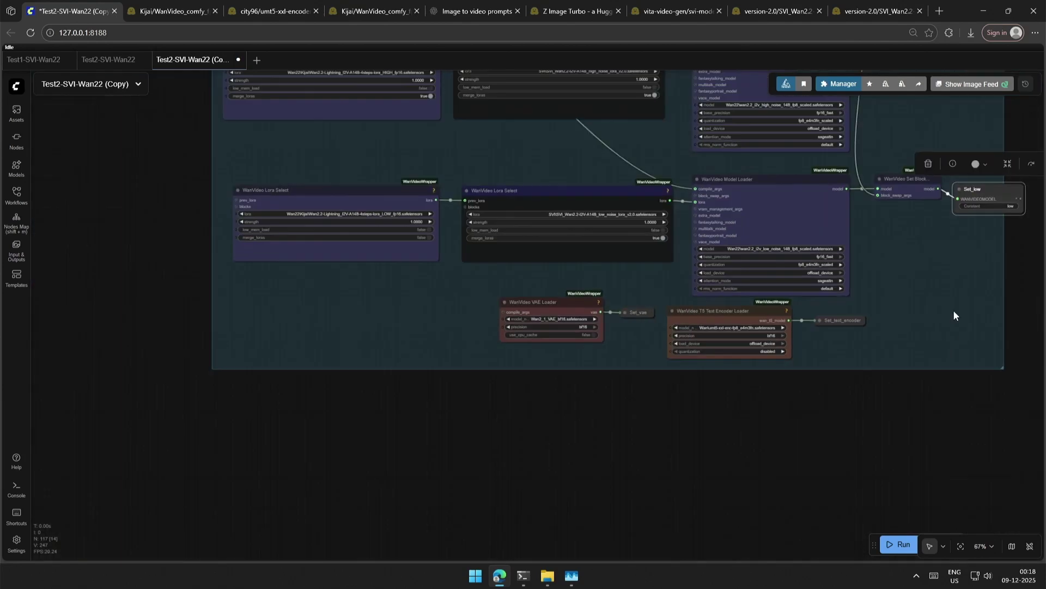
scroll(586, 460, "up", 3)
left_click(605, 409)
scroll(731, 453, "down", 6)
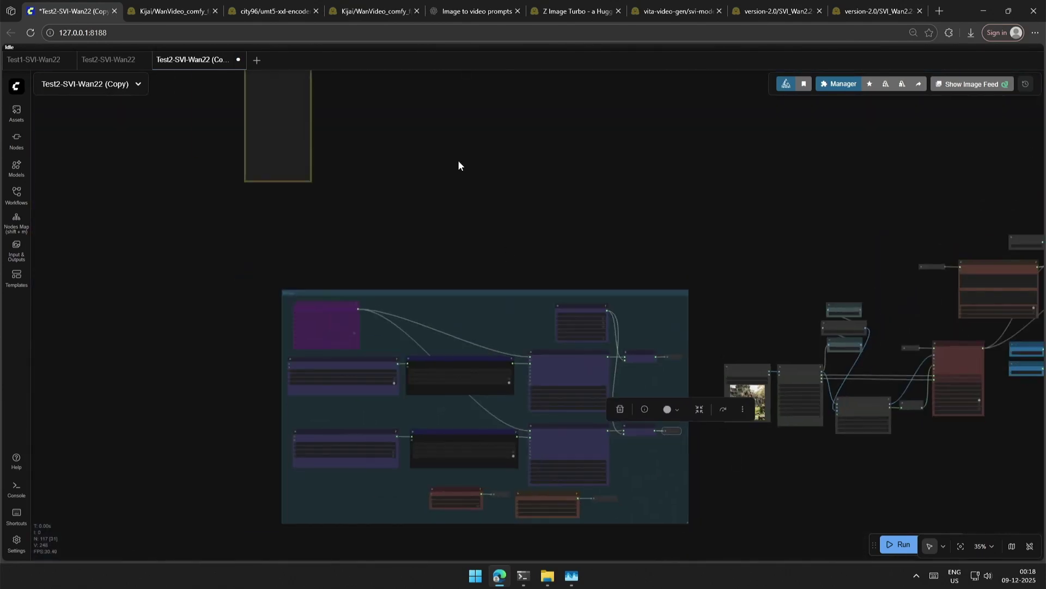
left_click_drag(458, 160, 317, 269)
scroll(371, 289, "down", 4)
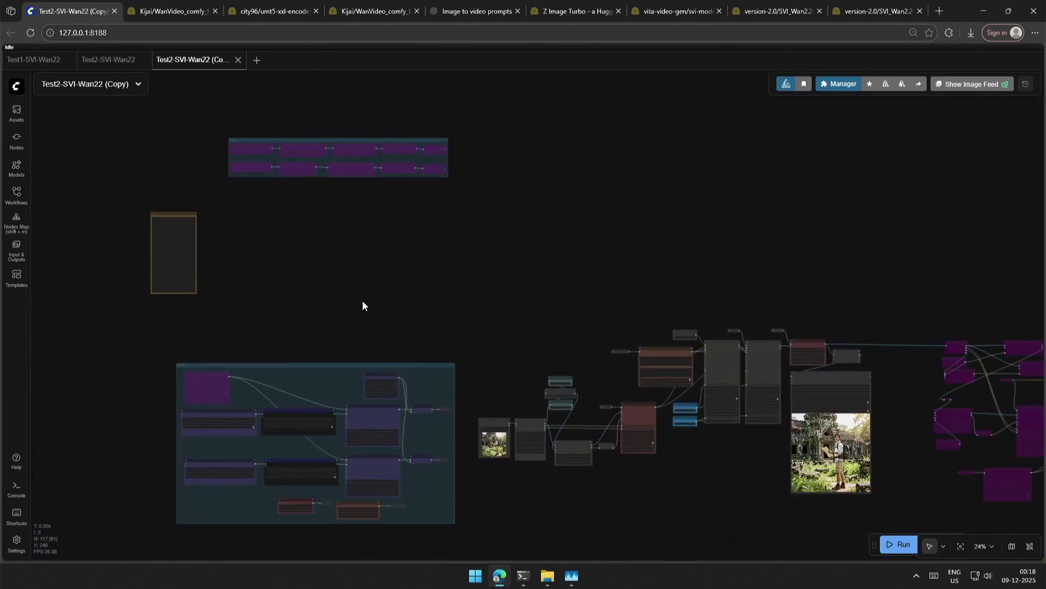
left_click_drag(334, 370, 380, 252)
scroll(223, 256, "up", 12)
scroll(241, 223, "down", 9)
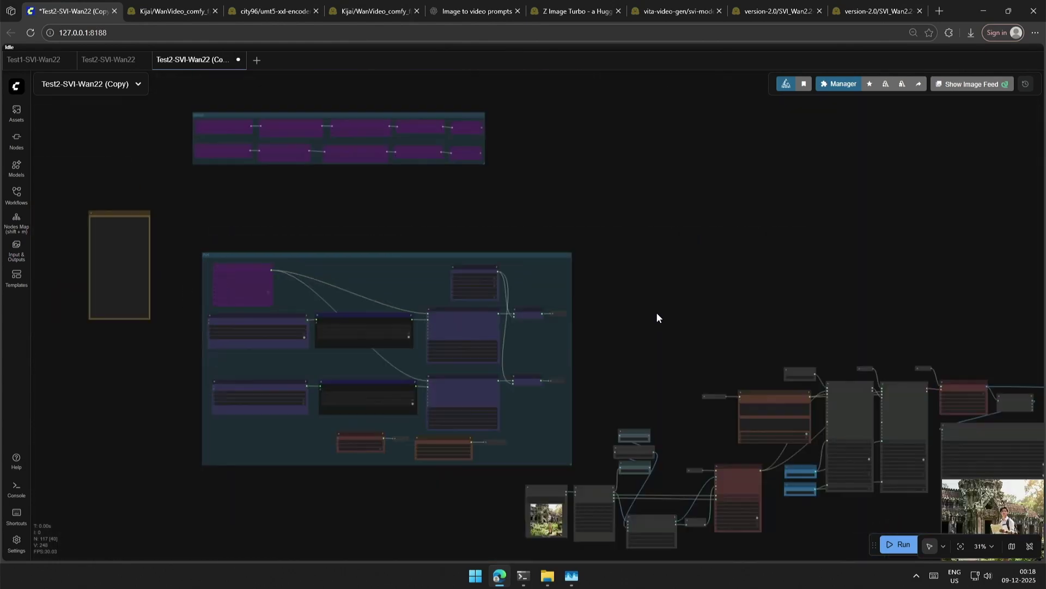
left_click_drag(656, 315, 499, 273)
key("ctrl+Return")
Close the five extra browser tabs.
middle_click(198, 5)
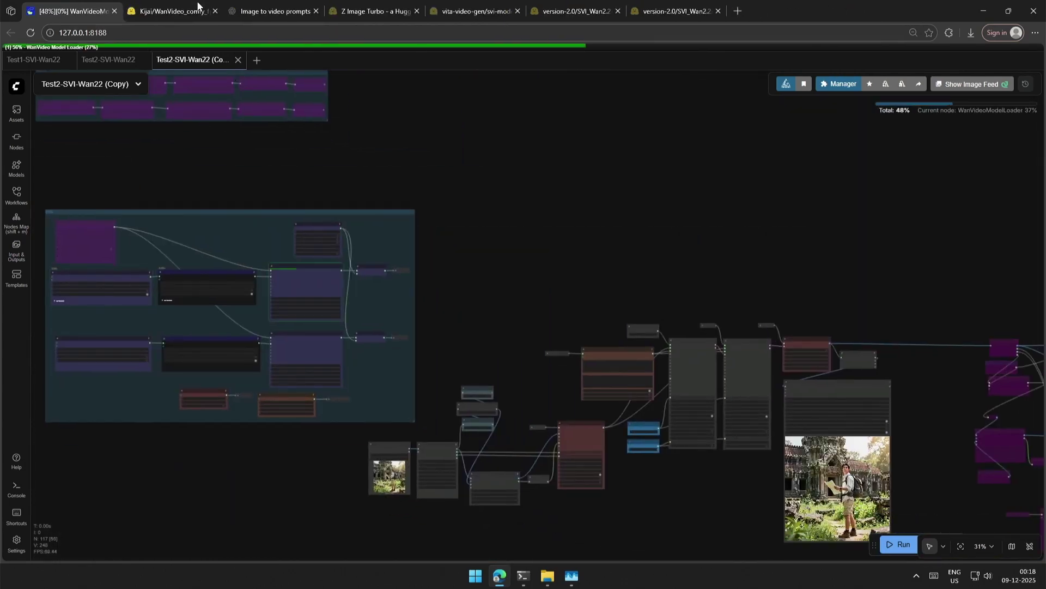
middle_click(198, 5)
middle_click(198, 5)
middle_click(197, 5)
middle_click(198, 5)
middle_click(198, 5)
middle_click(198, 5)
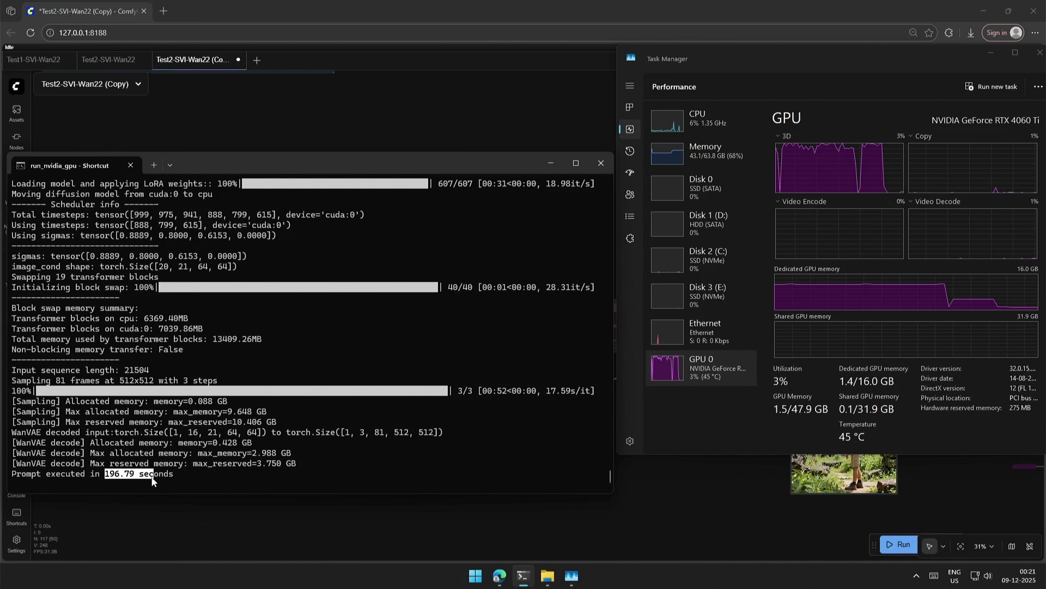
Confirm the 196.79-second run, then zoom into the Video Combine traveler preview.
key("ctrl+c")
left_click(440, 515)
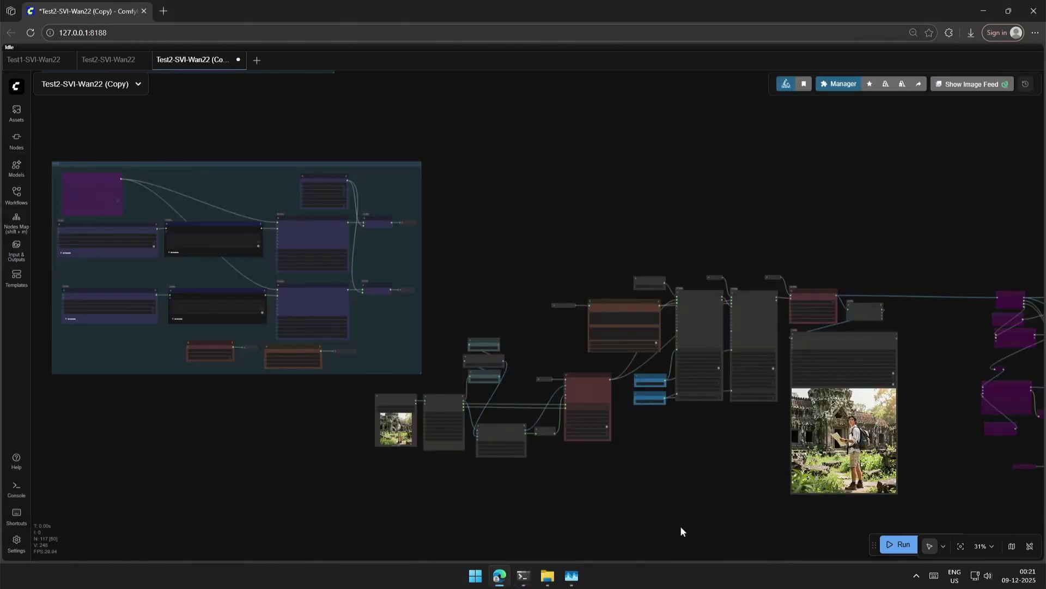
scroll(680, 526, "right", 5)
scroll(466, 485, "up", 5)
scroll(466, 491, "up", 4)
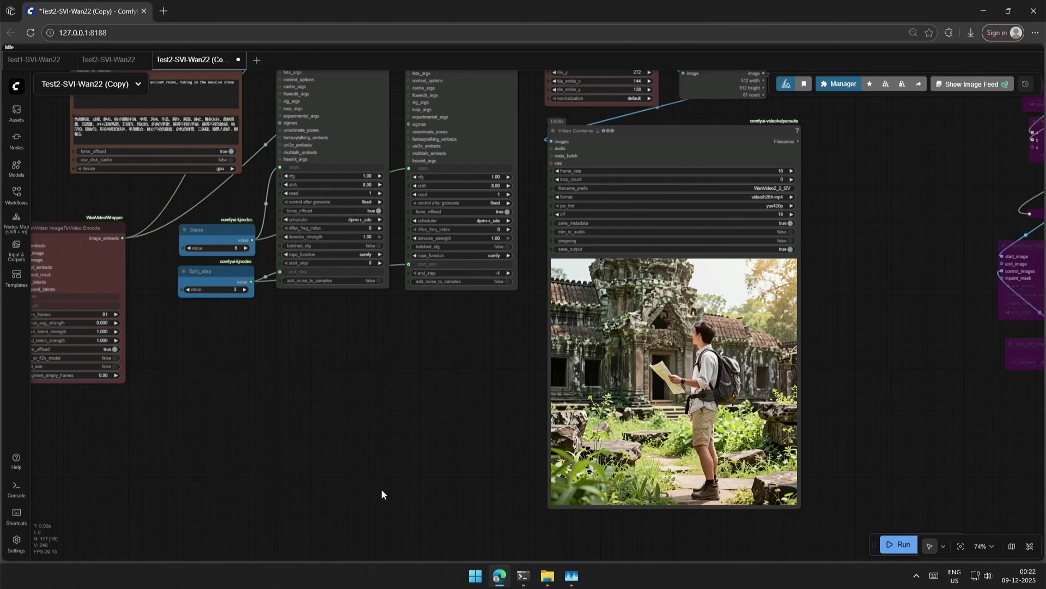
scroll(381, 493, "down", 3)
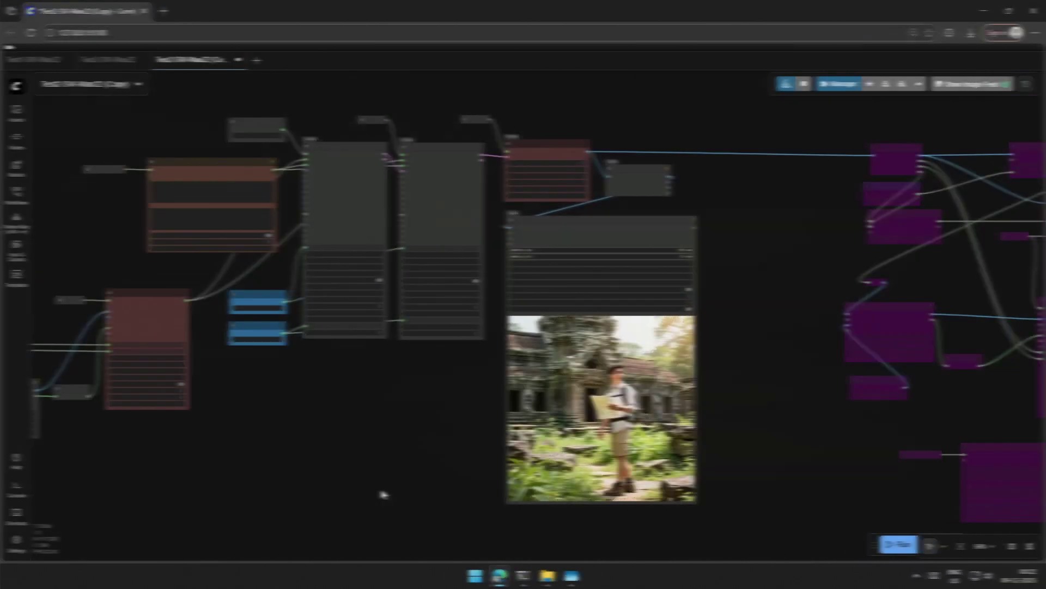